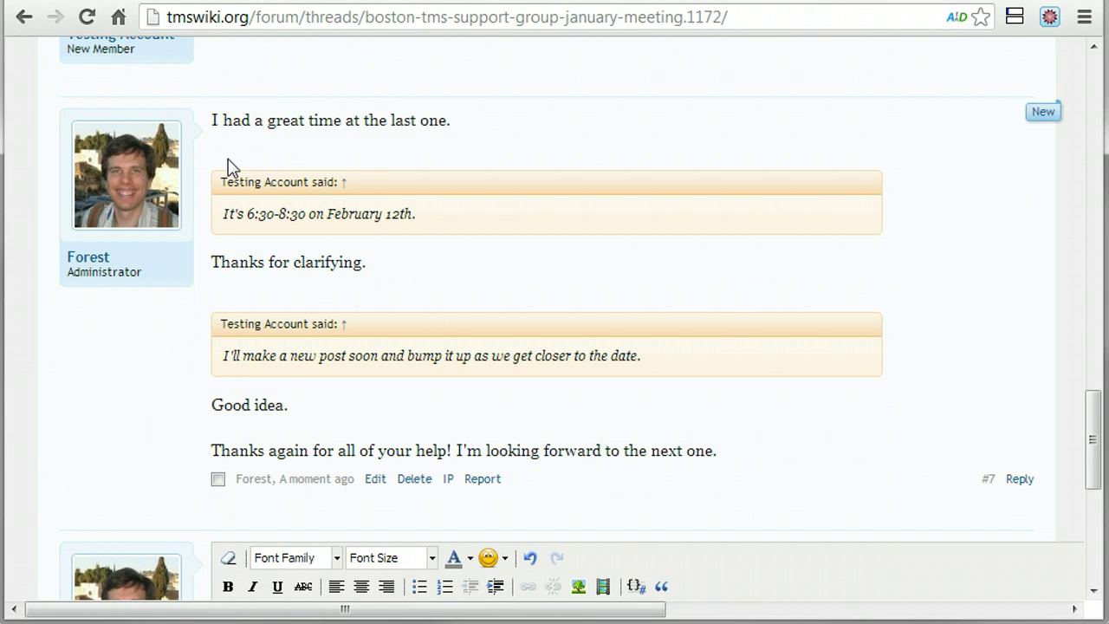
Read through the finished reply #7, including both Testing Account quotes, the response under each and the closing thanks
{"action": "left_click_drag", "start_coordinate": [214, 121], "coordinate": [461, 119]}
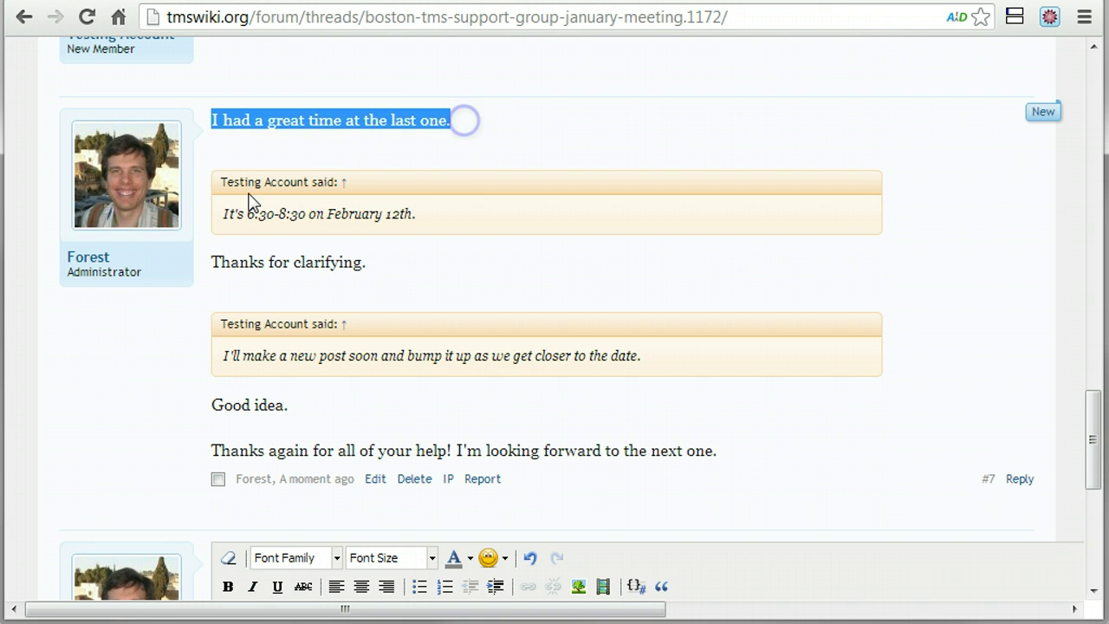
{"action": "left_click_drag", "start_coordinate": [223, 181], "coordinate": [441, 202]}
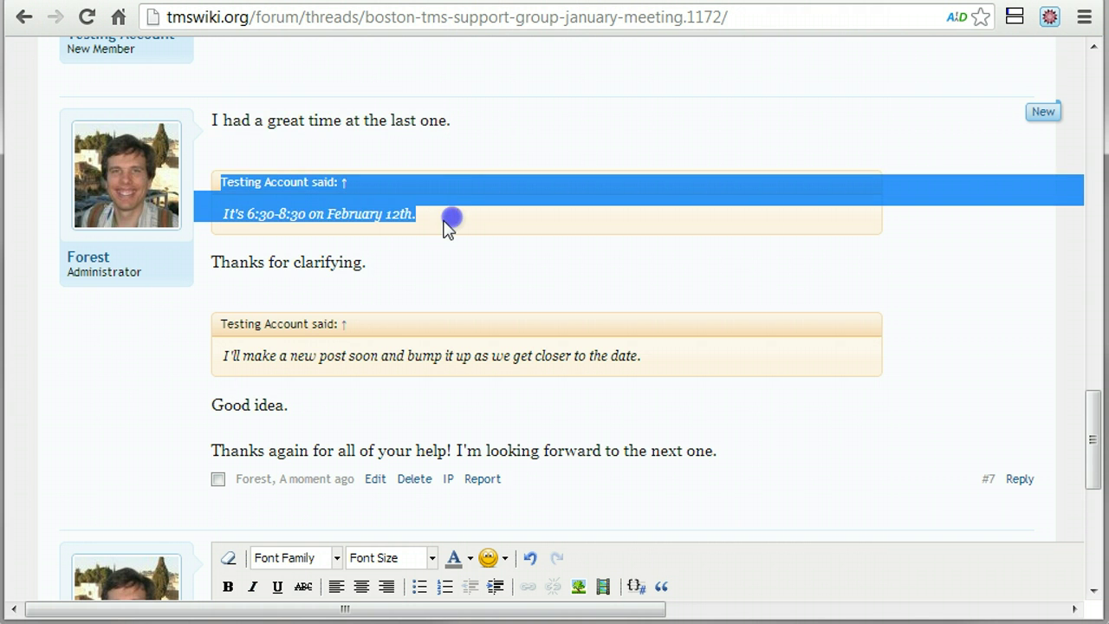
{"action": "left_click", "coordinate": [302, 264]}
{"action": "triple_click", "coordinate": [303, 264]}
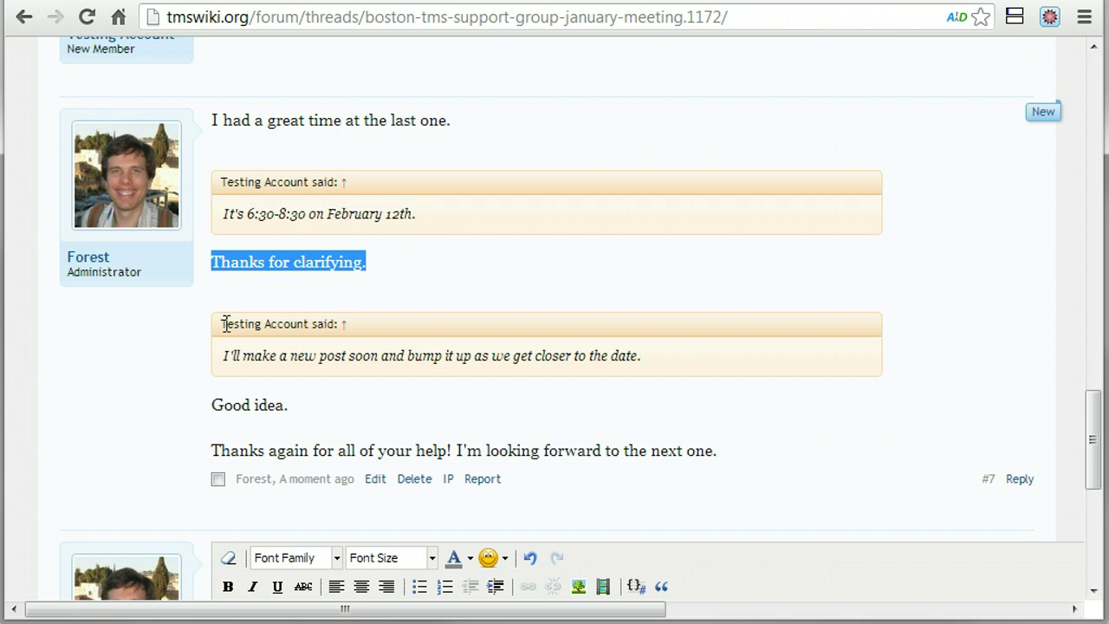
{"action": "left_click_drag", "start_coordinate": [223, 324], "coordinate": [673, 359]}
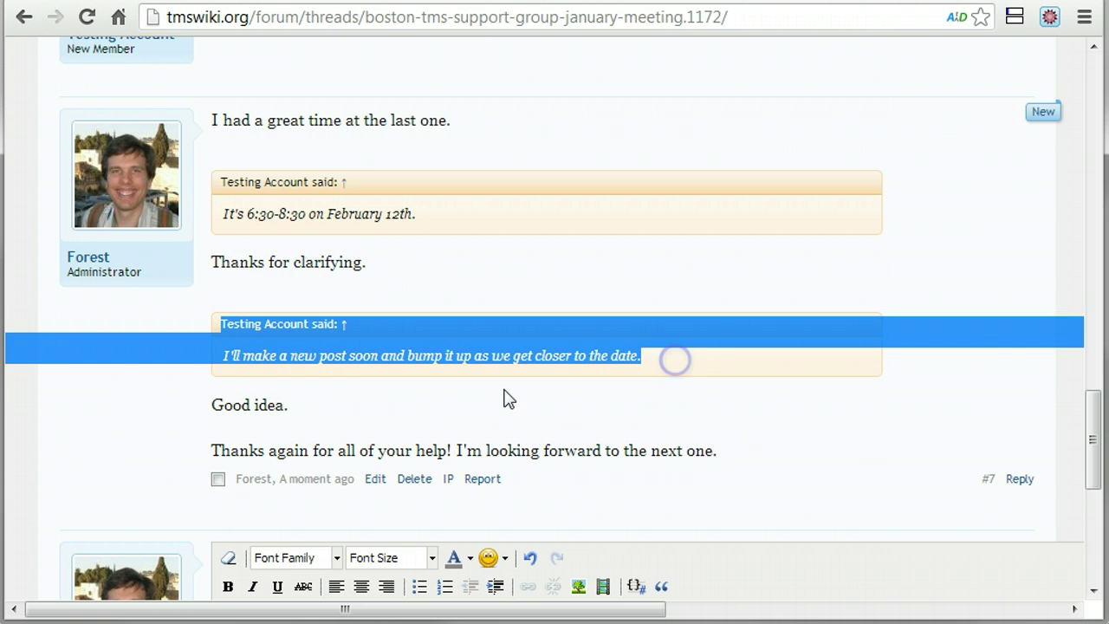
{"action": "left_click_drag", "start_coordinate": [216, 405], "coordinate": [292, 406]}
{"action": "left_click_drag", "start_coordinate": [212, 450], "coordinate": [735, 480]}
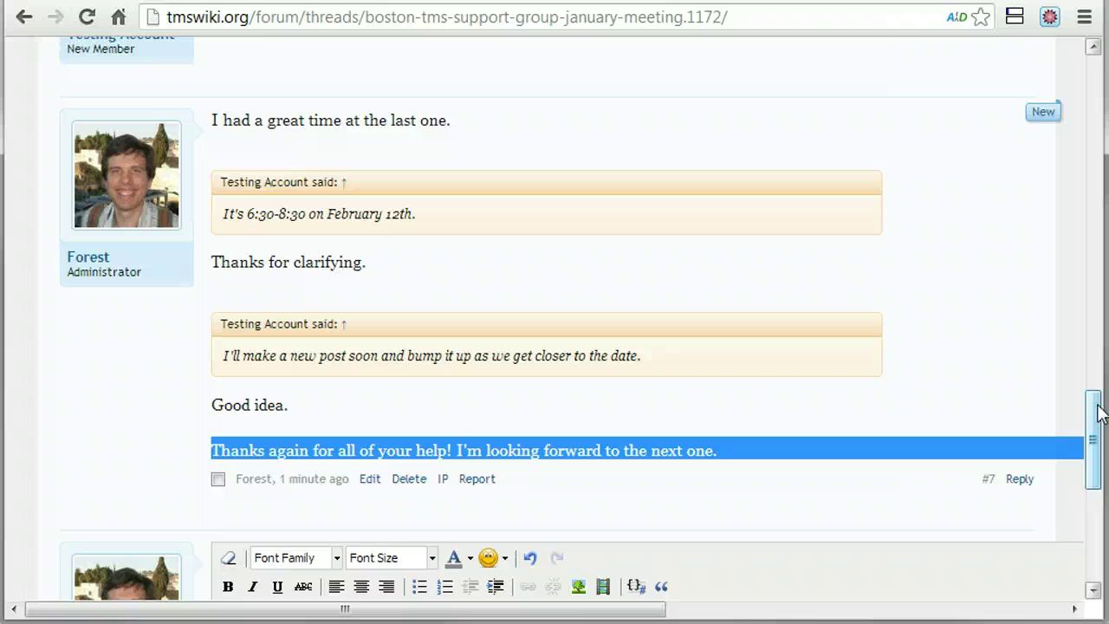
Examine post #5 with its question about the meeting date, and check who wrote the answer in post #6
{"action": "left_click_drag", "start_coordinate": [1098, 413], "coordinate": [1098, 303]}
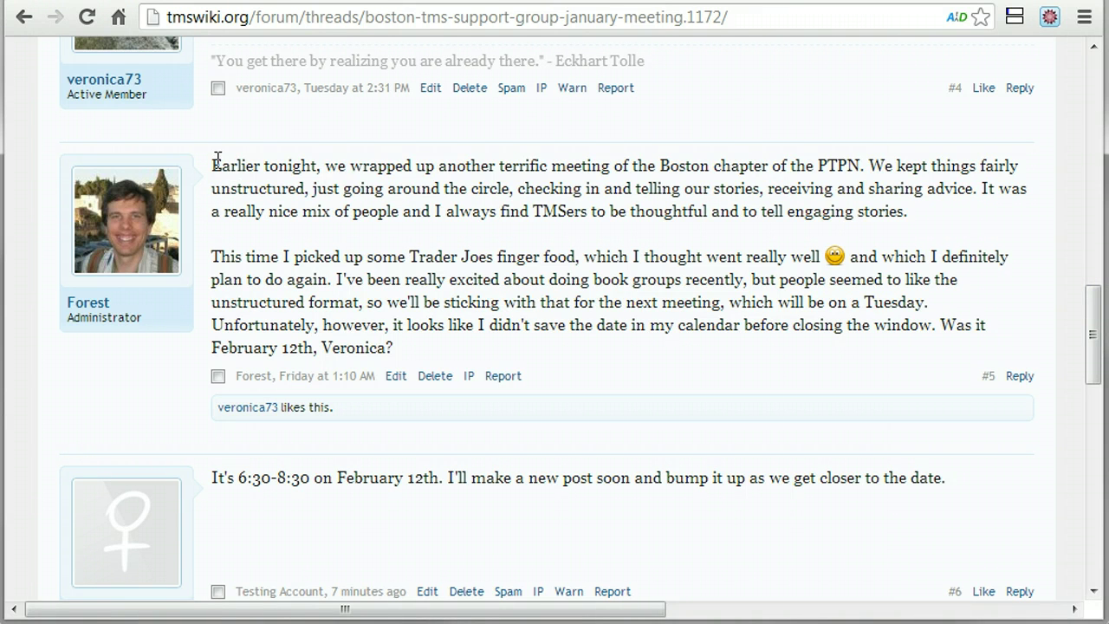
{"action": "left_click_drag", "start_coordinate": [218, 159], "coordinate": [592, 325]}
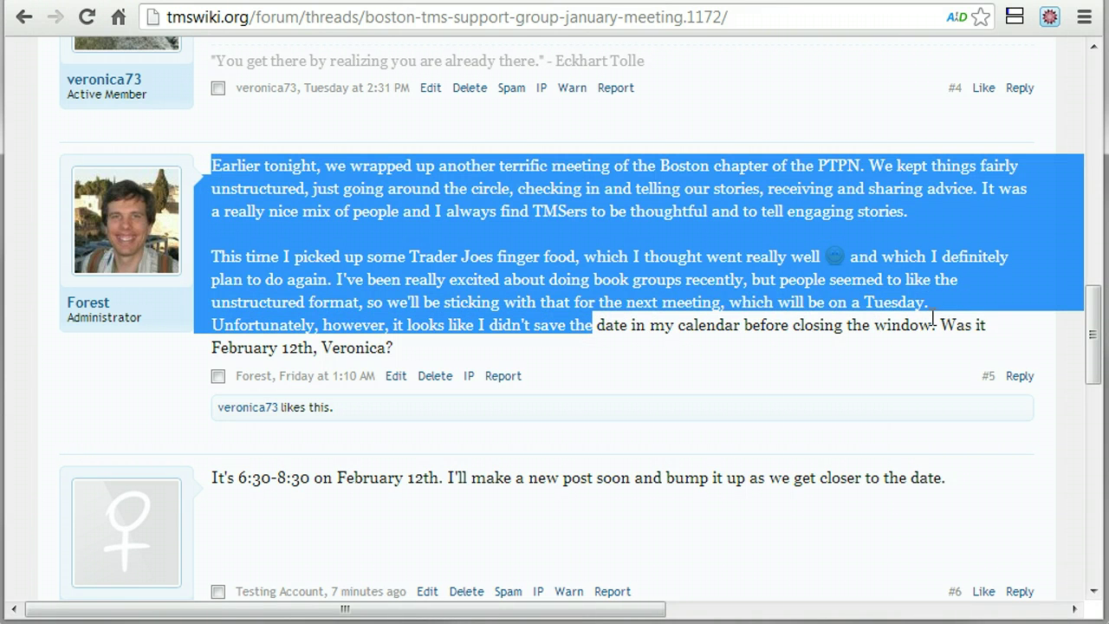
{"action": "left_click_drag", "start_coordinate": [940, 322], "coordinate": [947, 344]}
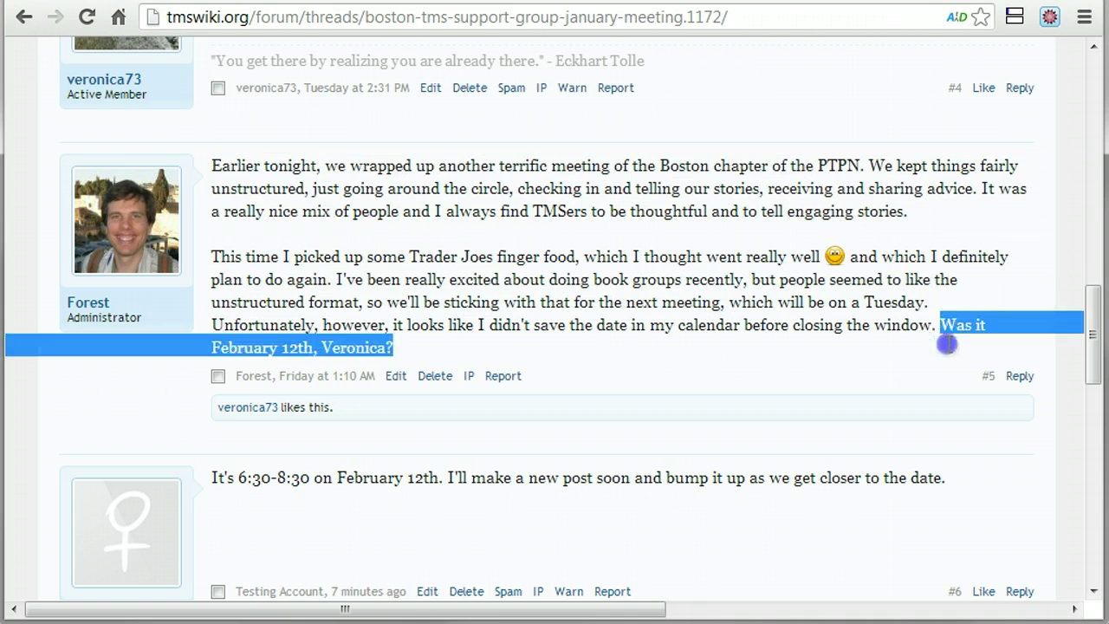
{"action": "left_click_drag", "start_coordinate": [1092, 339], "coordinate": [1090, 364]}
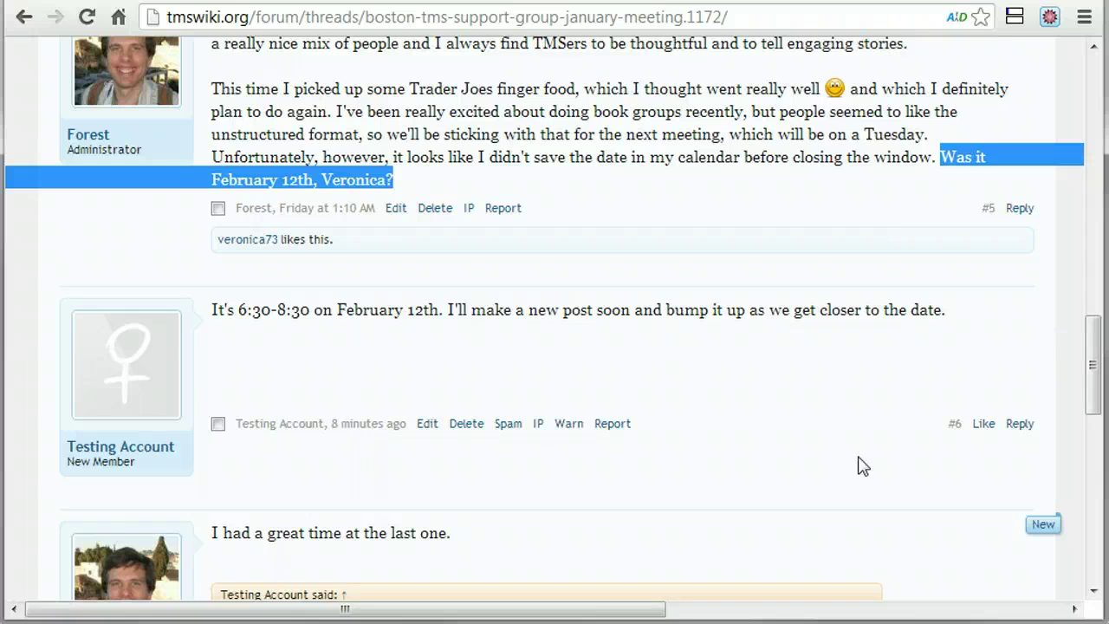
{"action": "left_click_drag", "start_coordinate": [189, 453], "coordinate": [62, 444]}
Compare Testing Account's post #6 with the quoted passages and individual responses in reply #7
{"action": "left_click_drag", "start_coordinate": [1095, 331], "coordinate": [1102, 389]}
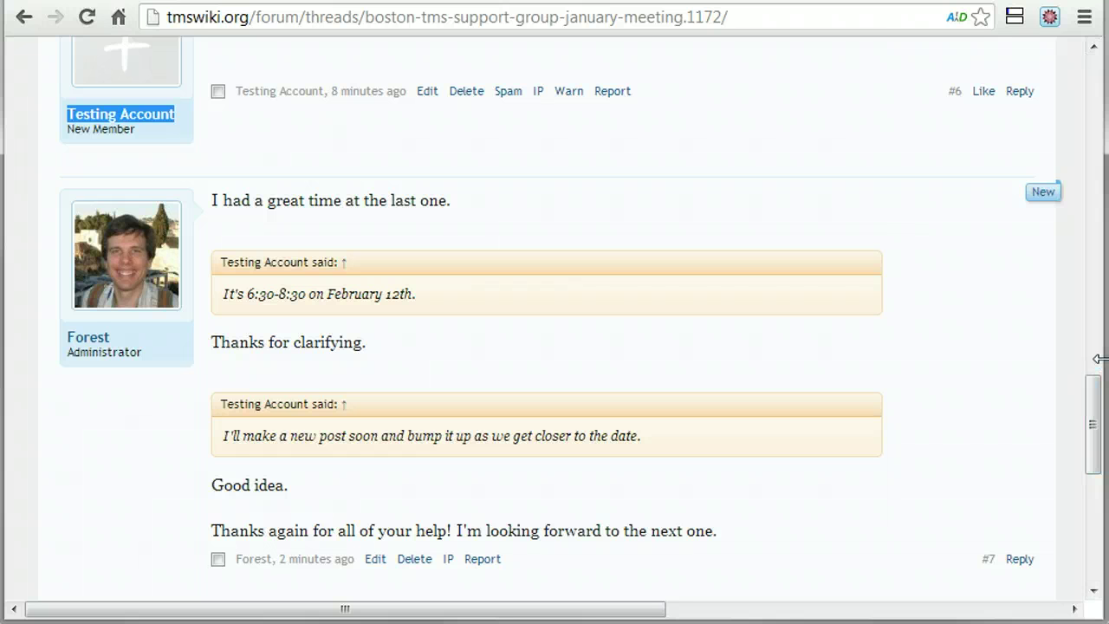
{"action": "left_click", "coordinate": [1093, 405]}
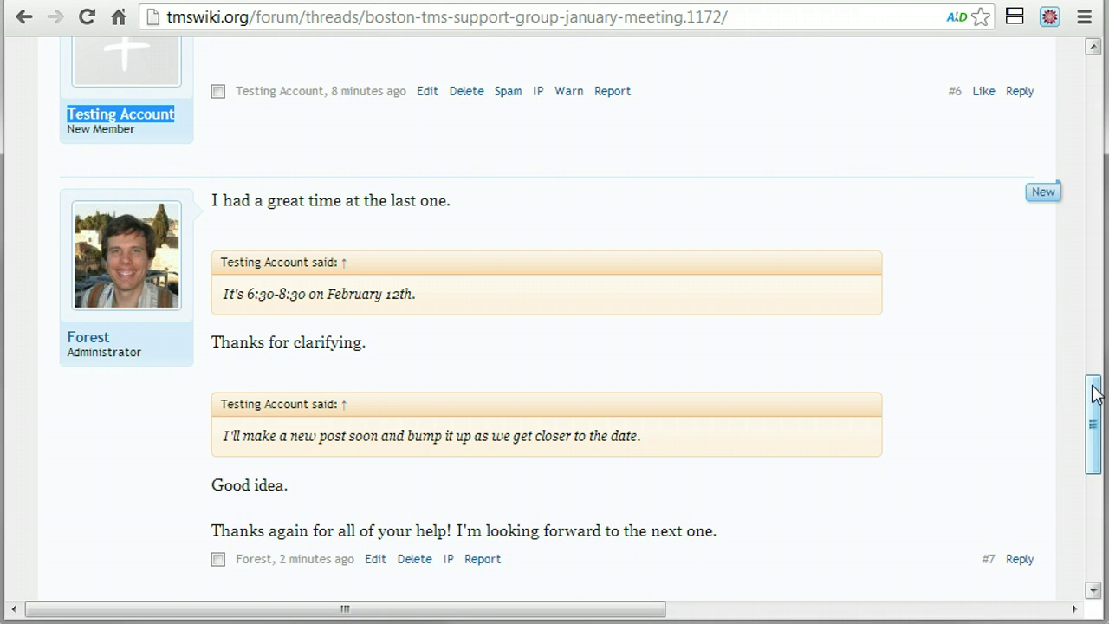
{"action": "mouse_move", "coordinate": [1093, 391]}
{"action": "left_mouse_down"}
{"action": "mouse_move", "coordinate": [1093, 371]}
{"action": "mouse_move", "coordinate": [1093, 401]}
{"action": "left_mouse_up"}
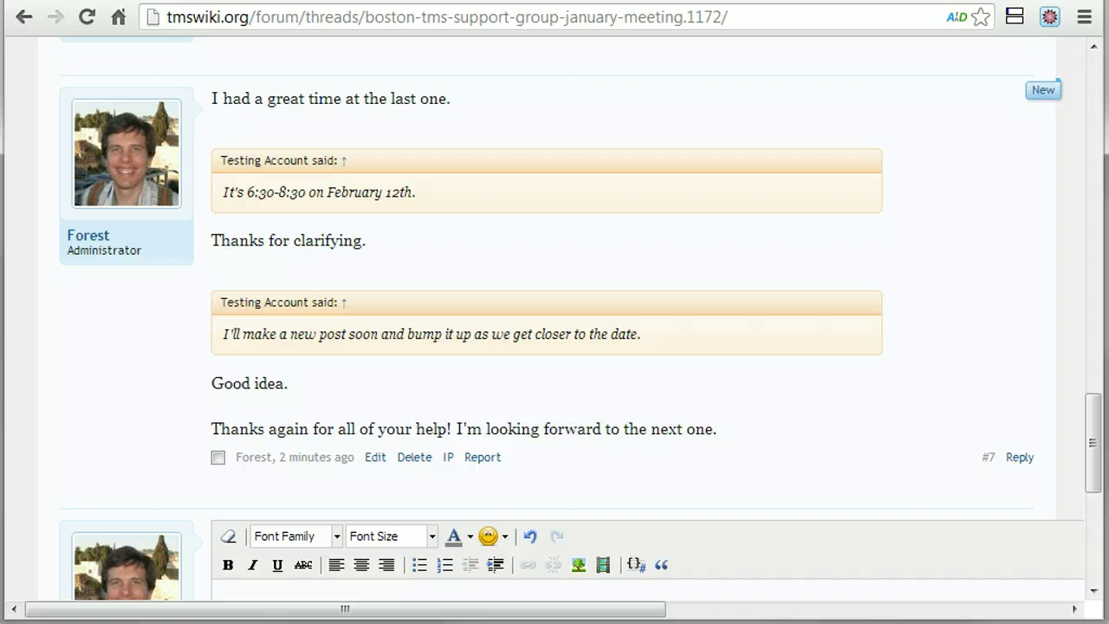
{"action": "left_click_drag", "start_coordinate": [1093, 433], "coordinate": [1097, 368]}
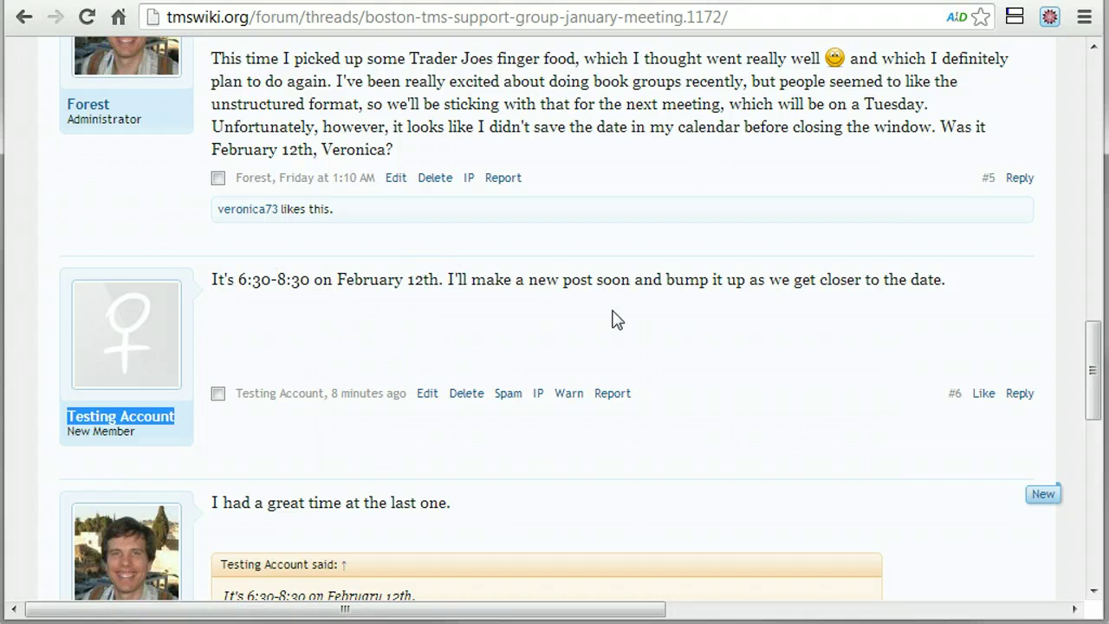
{"action": "left_click_drag", "start_coordinate": [1096, 340], "coordinate": [1093, 379]}
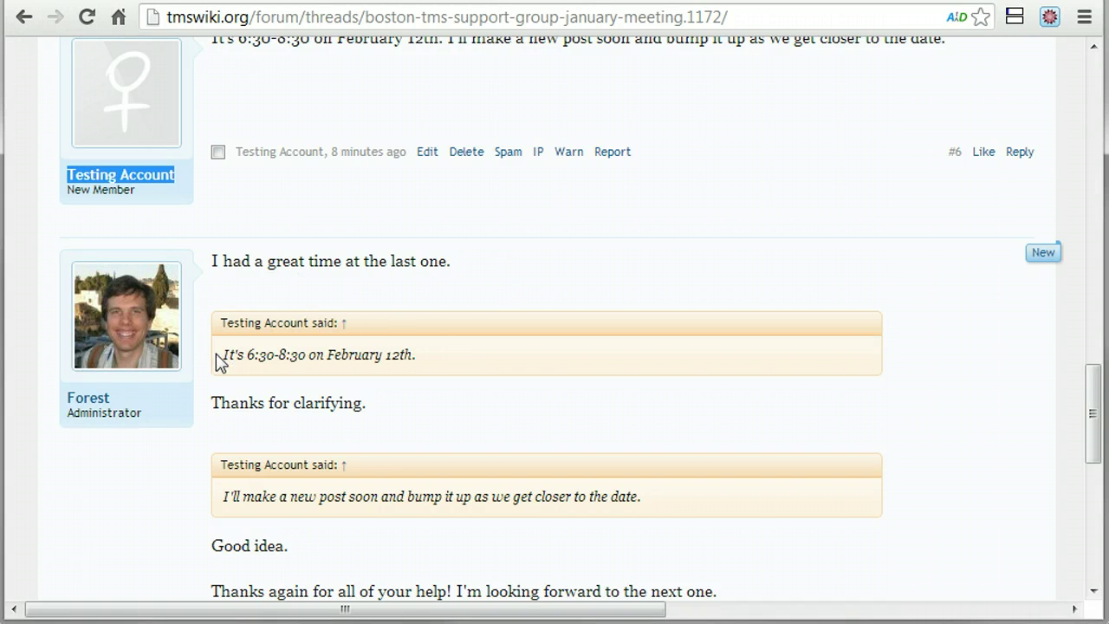
{"action": "left_click_drag", "start_coordinate": [223, 354], "coordinate": [422, 364]}
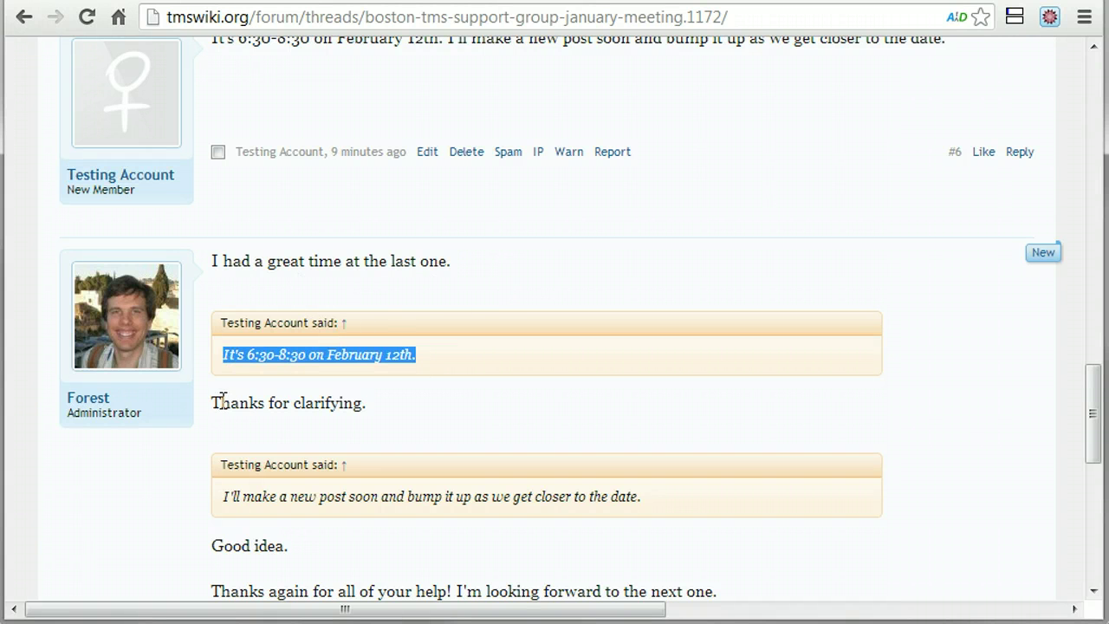
{"action": "left_click_drag", "start_coordinate": [211, 402], "coordinate": [403, 403]}
{"action": "scroll", "coordinate": [397, 402], "scroll_direction": "down", "scroll_amount": 1}
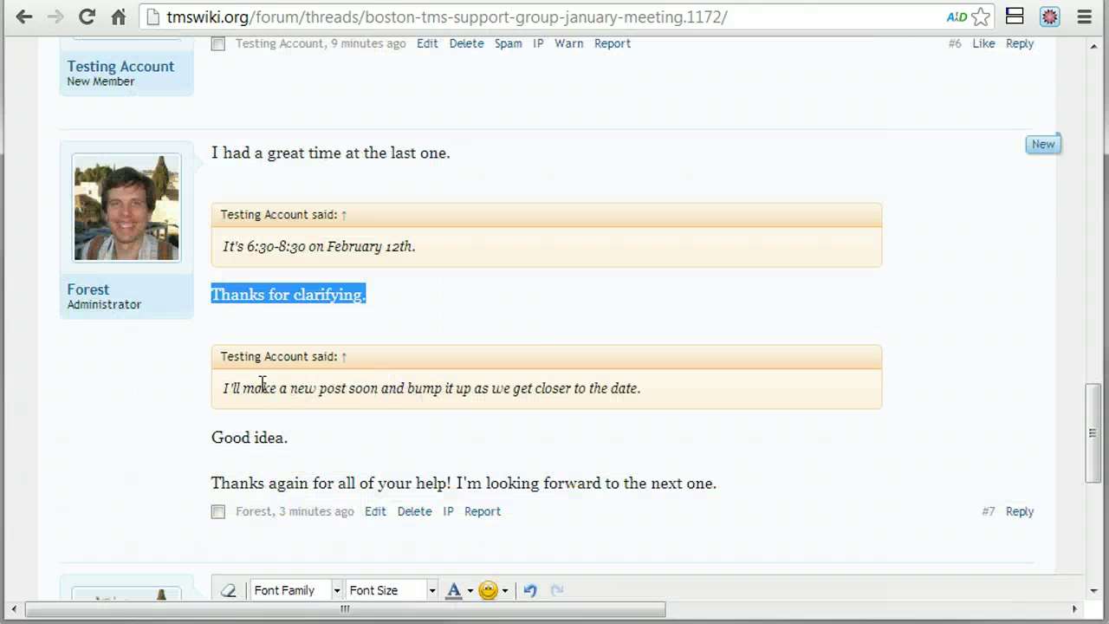
{"action": "left_click_drag", "start_coordinate": [223, 388], "coordinate": [684, 392]}
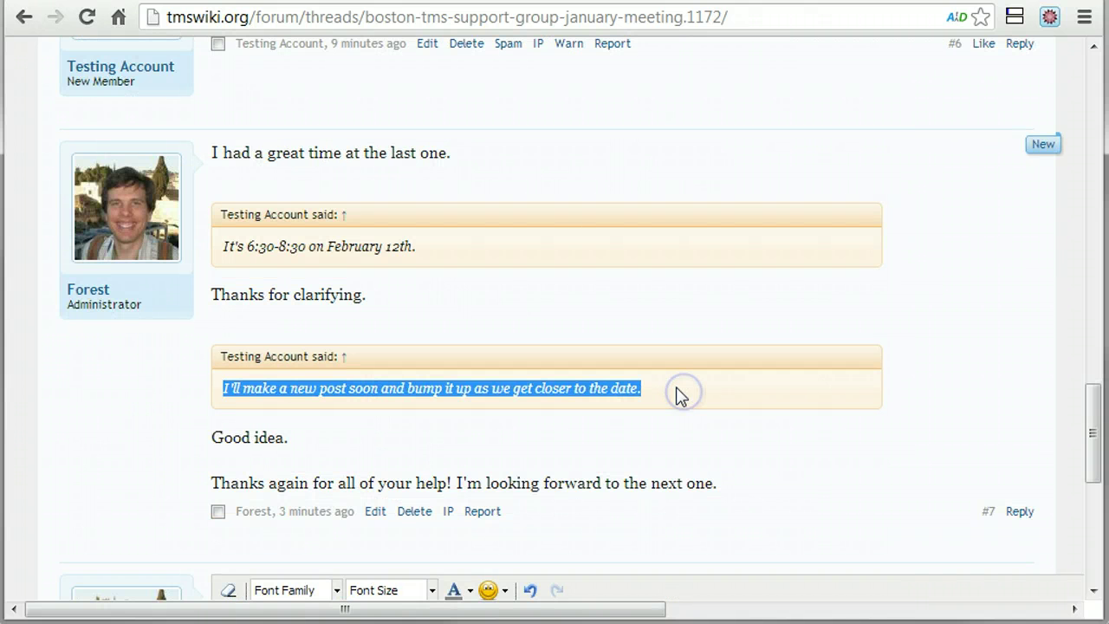
{"action": "left_click_drag", "start_coordinate": [212, 437], "coordinate": [335, 440]}
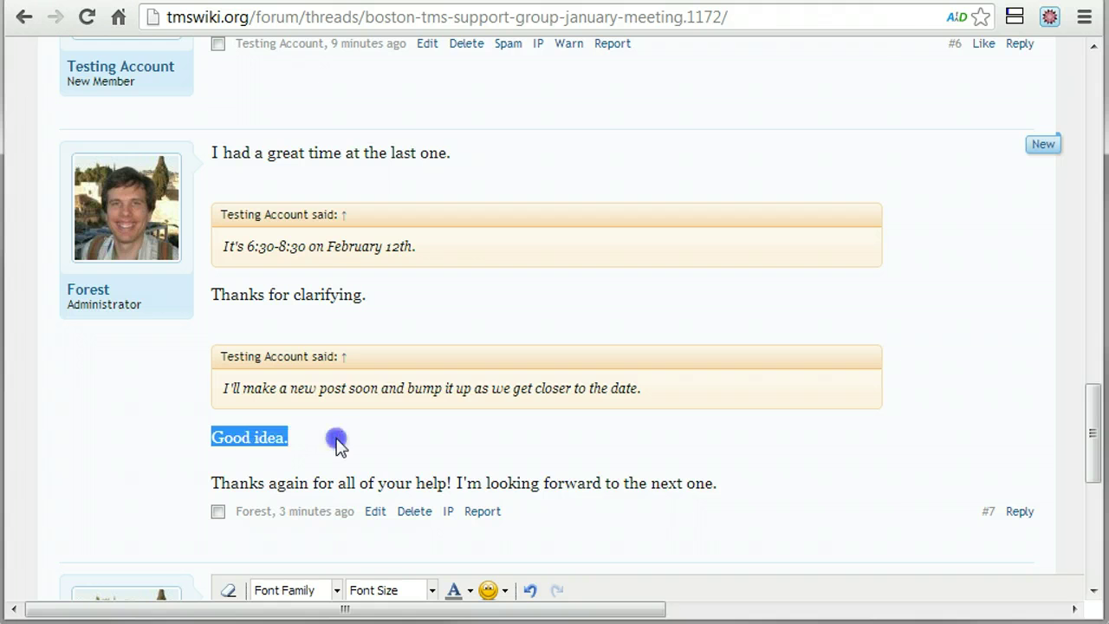
{"action": "scroll", "coordinate": [344, 420], "scroll_direction": "down", "scroll_amount": 1}
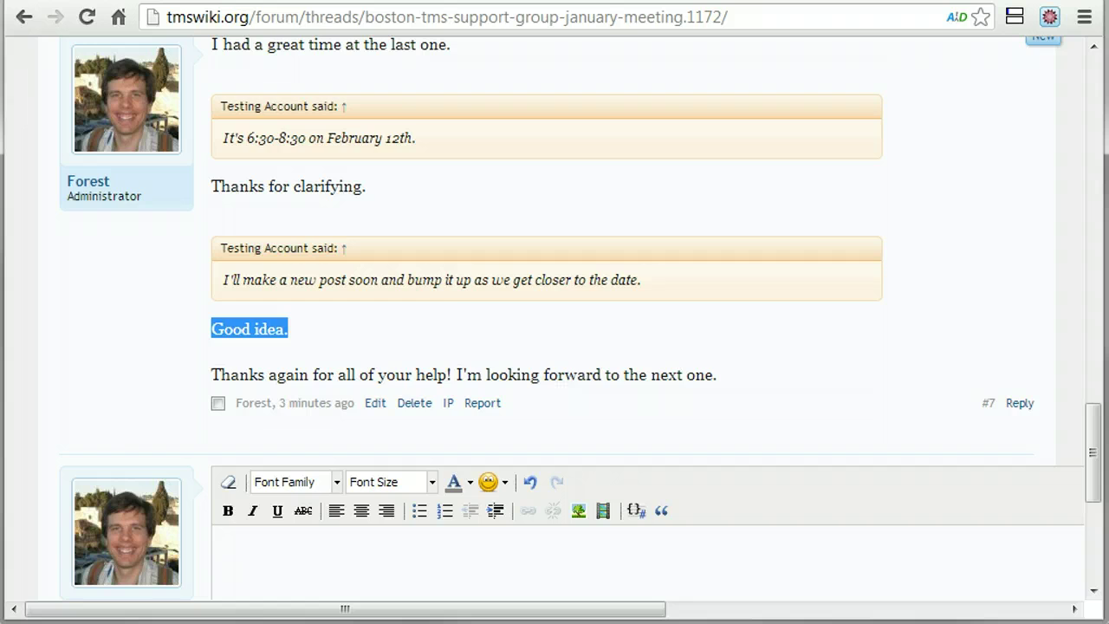
Start a reply to the thread with the opening line "I had a great time at the last one."
{"action": "left_click_drag", "start_coordinate": [1093, 100], "coordinate": [1080, 416]}
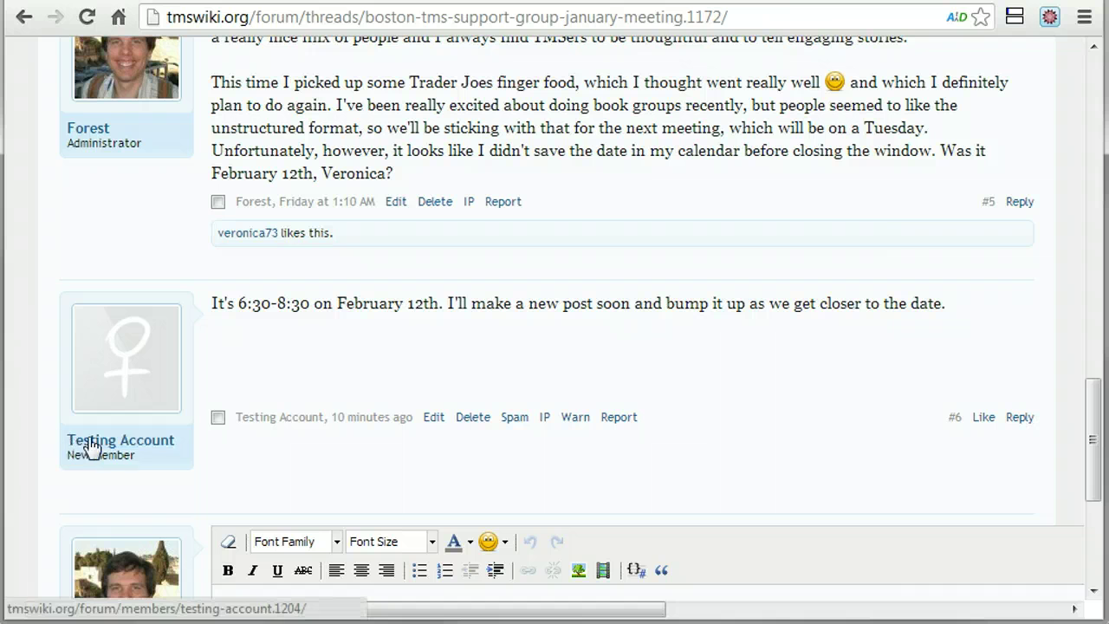
{"action": "left_click_drag", "start_coordinate": [1091, 394], "coordinate": [1089, 425]}
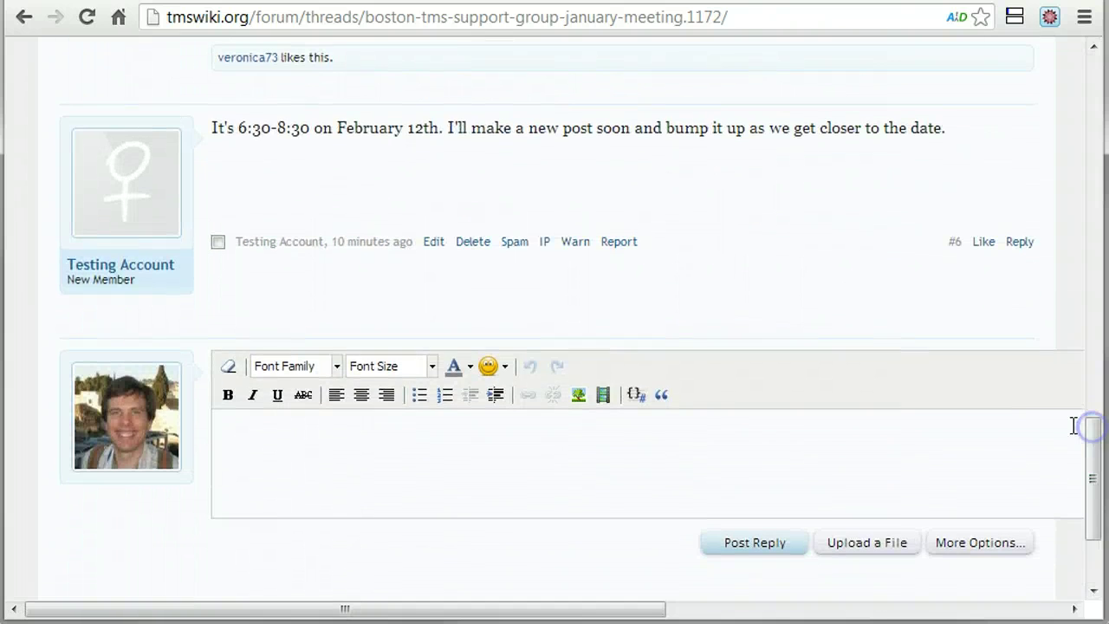
{"action": "left_click", "coordinate": [278, 442]}
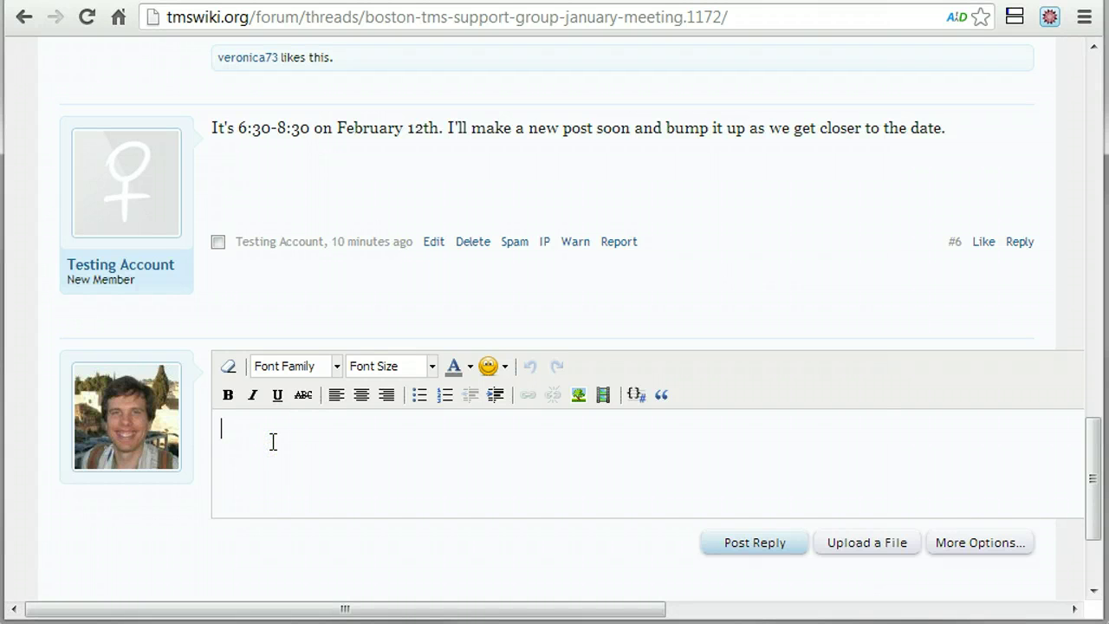
{"action": "type", "text": "I had a gr"}
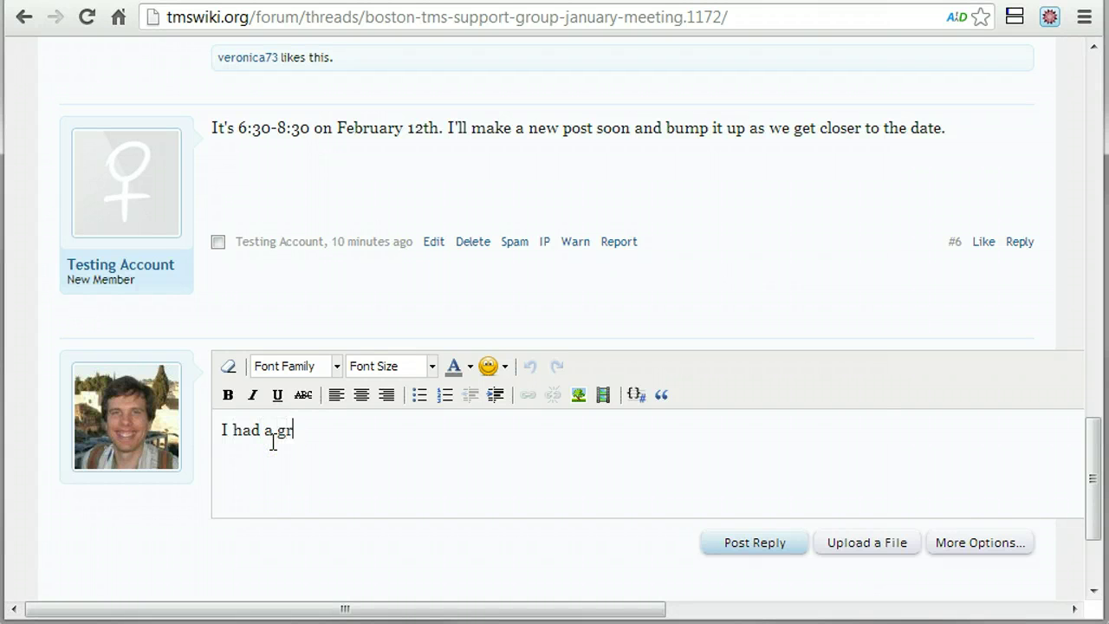
{"action": "type", "text": "eat time at"}
{"action": "type", "text": "the last one"}
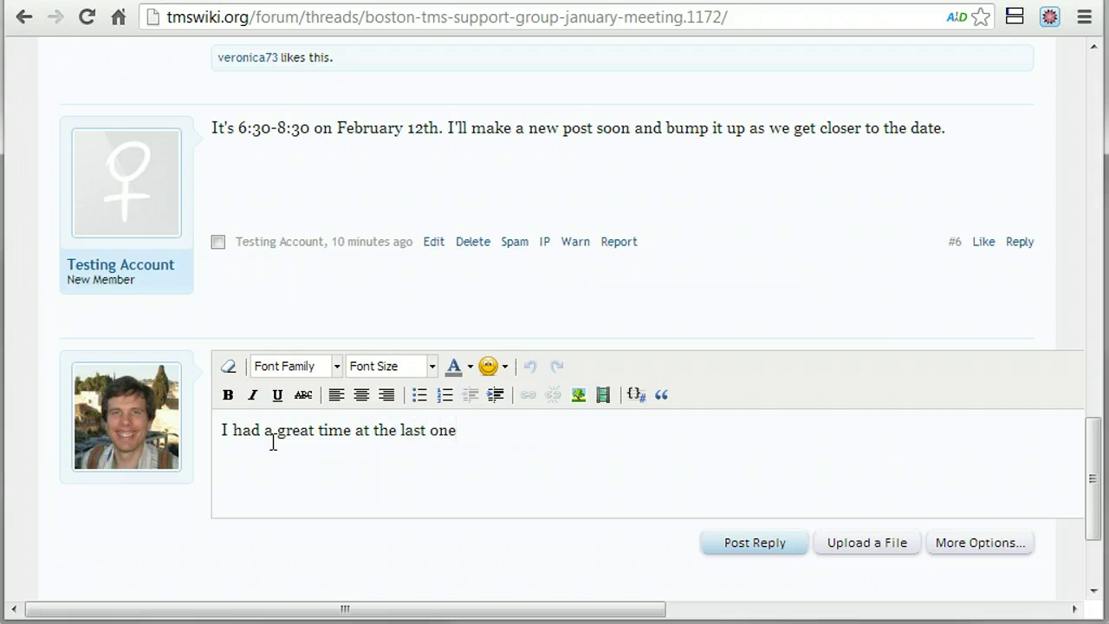
{"action": "type", "text": "."}
Add a separate closing paragraph reading "Thanks again for all of your help! I'm looking forward to the next one."
{"action": "key", "text": "Return"}
{"action": "type", "text": "Thanks again"}
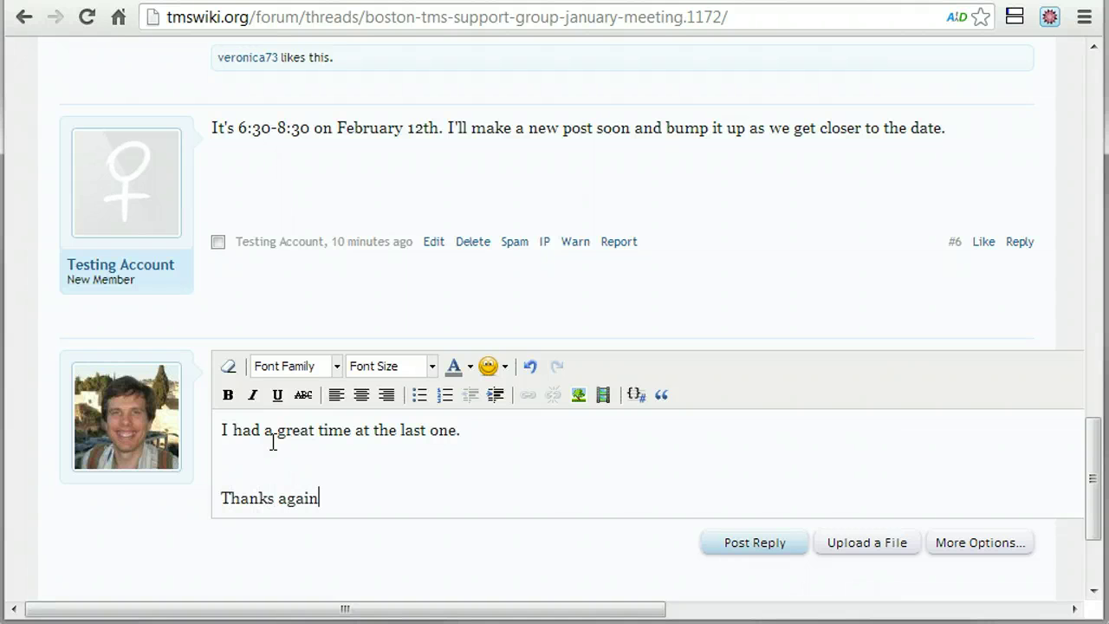
{"action": "type", "text": " for all of your help!"}
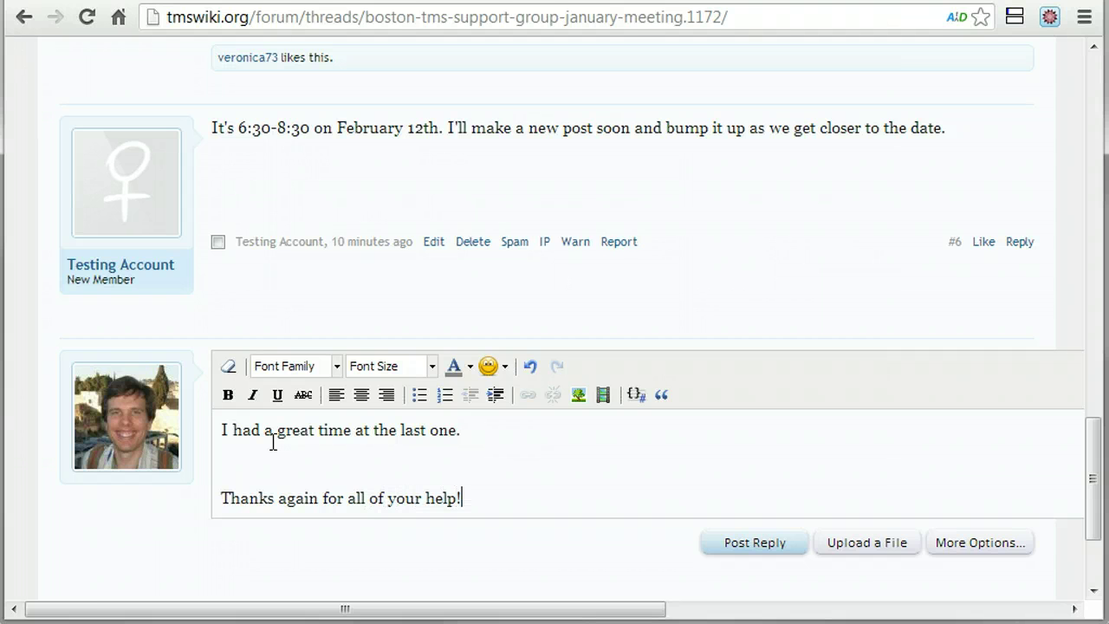
{"action": "type", "text": " I'm lookin"}
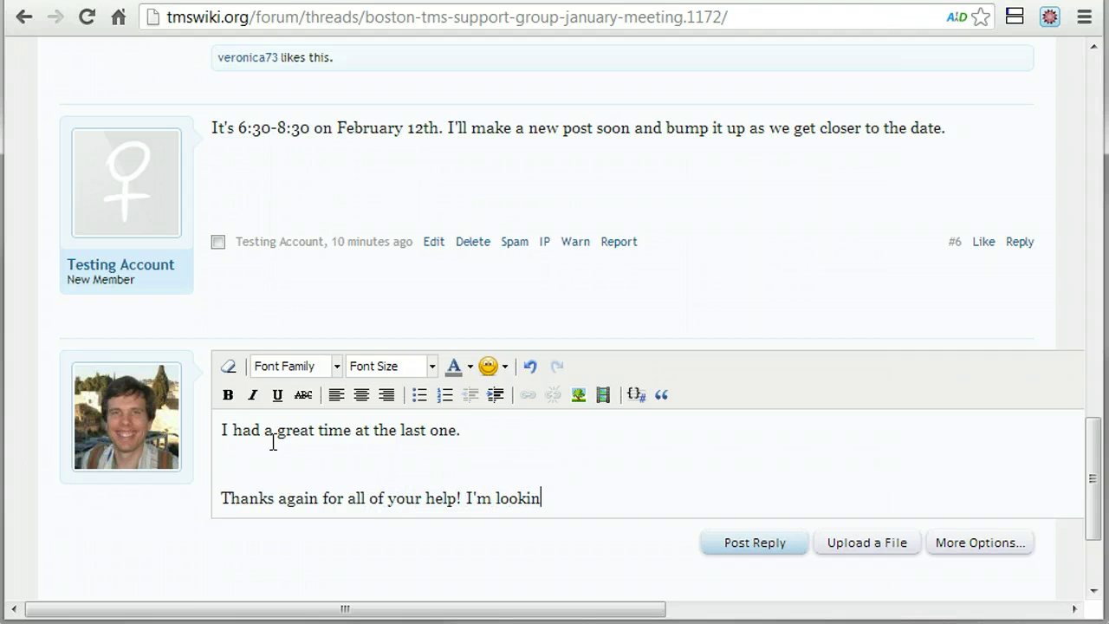
{"action": "type", "text": "g forward "}
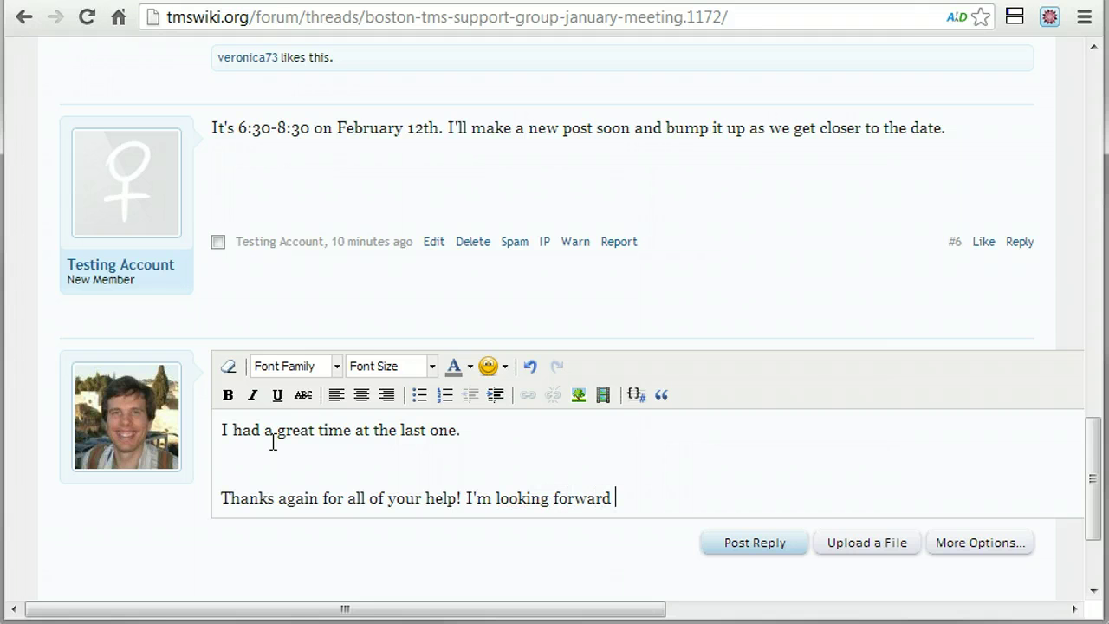
{"action": "type", "text": "to the next on"}
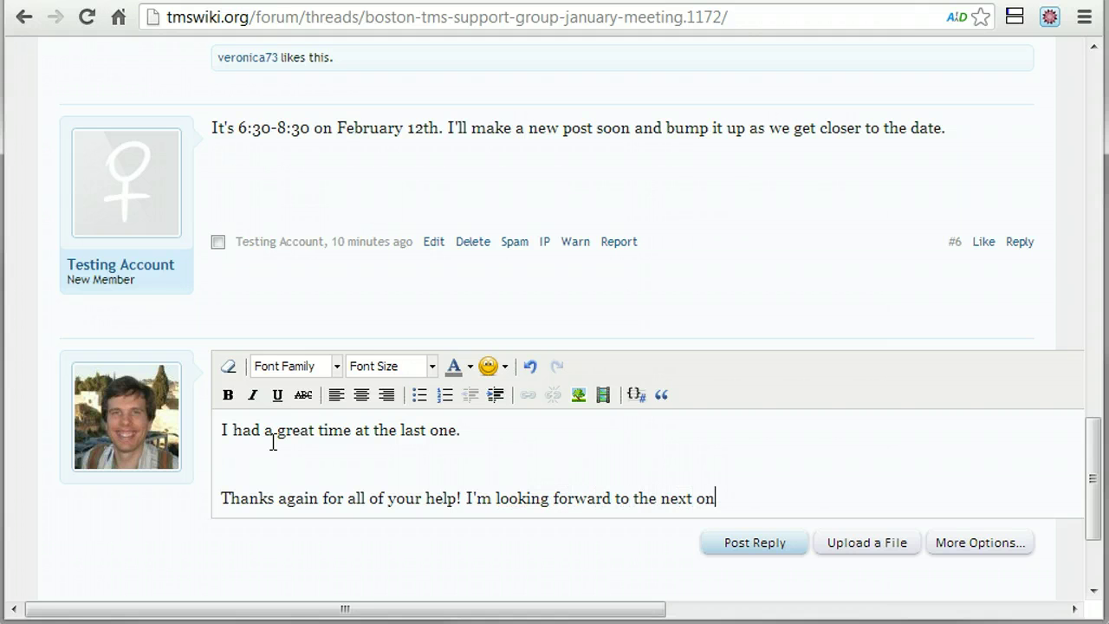
{"action": "type", "text": "e."}
Add another blank line between the two paragraphs of the reply and insert a quote of post #6 there
{"action": "left_click", "coordinate": [273, 442]}
{"action": "key", "text": "Return"}
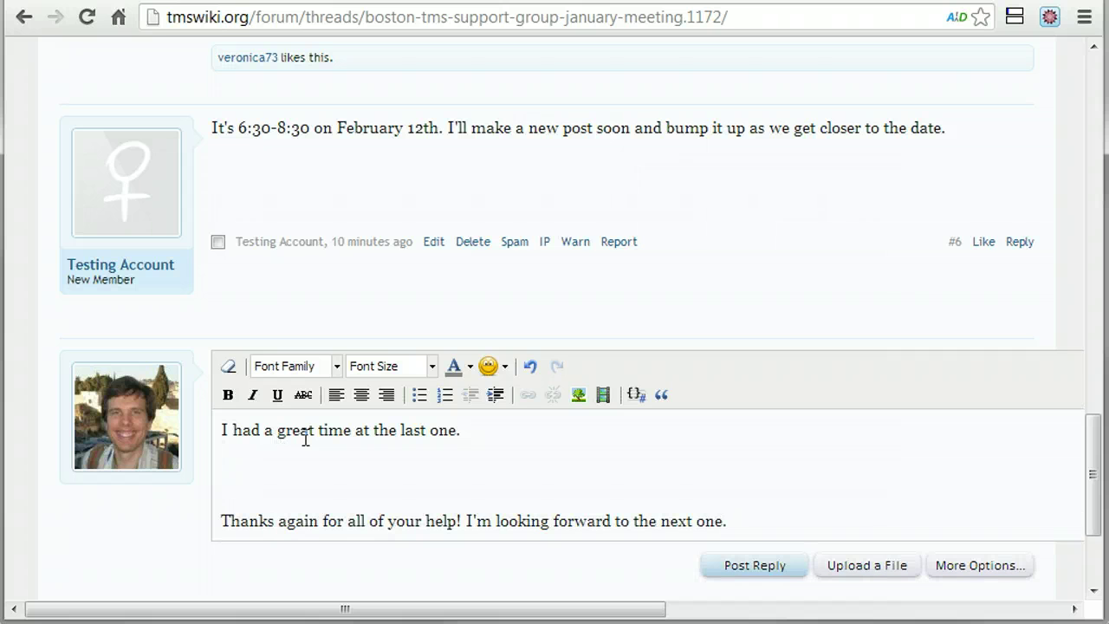
{"action": "left_click", "coordinate": [217, 469]}
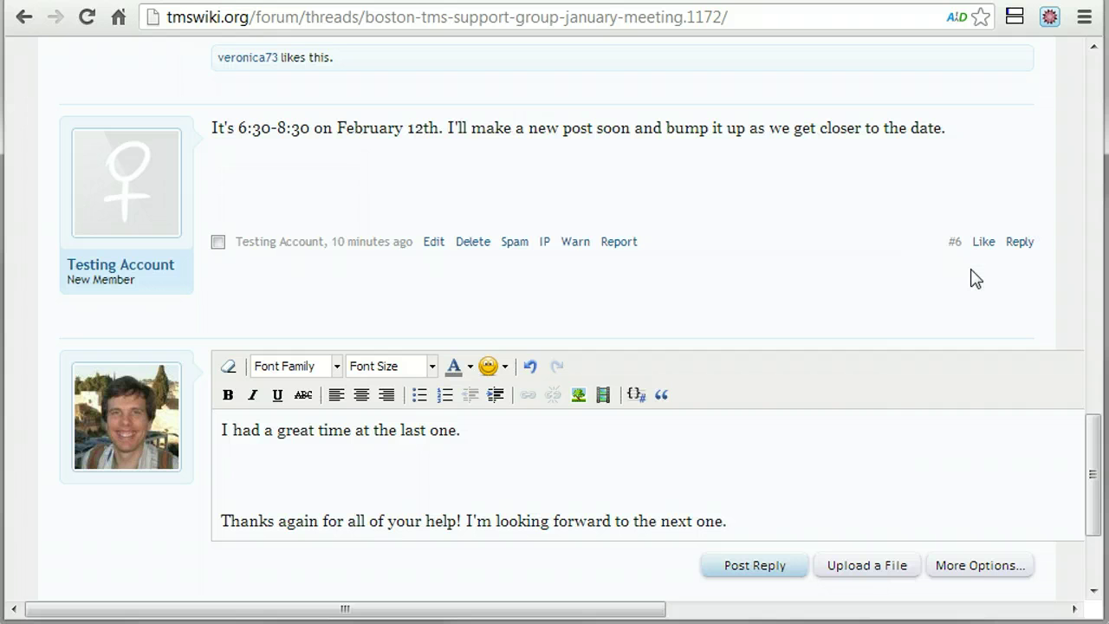
{"action": "left_click", "coordinate": [1026, 245]}
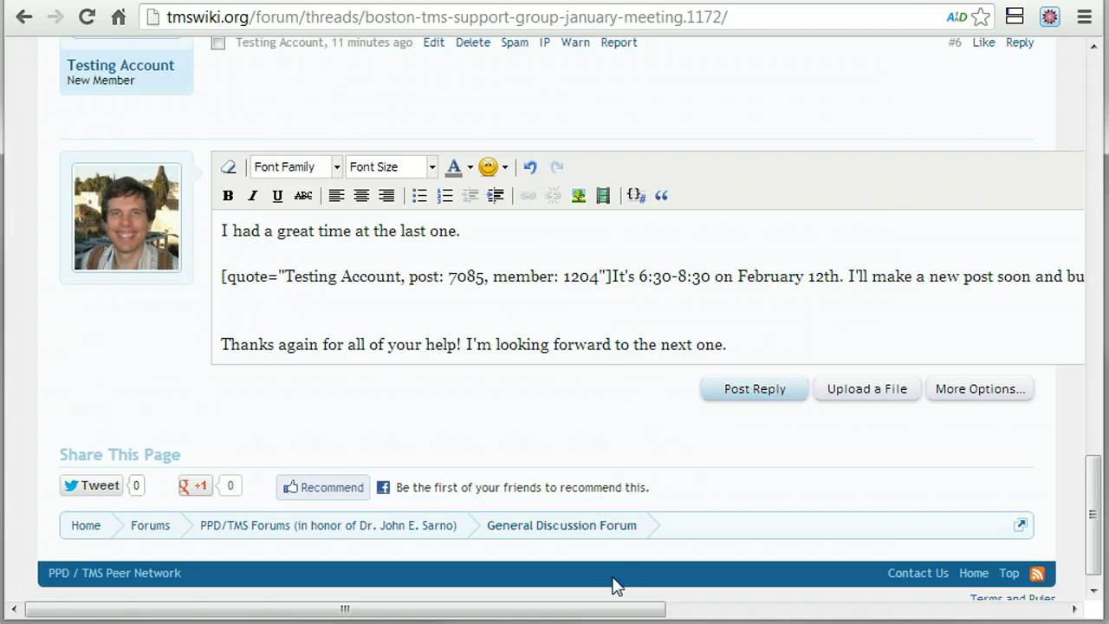
Delete the sentence "I'll make a new post soon and bump it up as we get closer to the date." from the quote
{"action": "left_click_drag", "start_coordinate": [623, 611], "coordinate": [577, 603]}
{"action": "left_click_drag", "start_coordinate": [844, 275], "coordinate": [773, 275]}
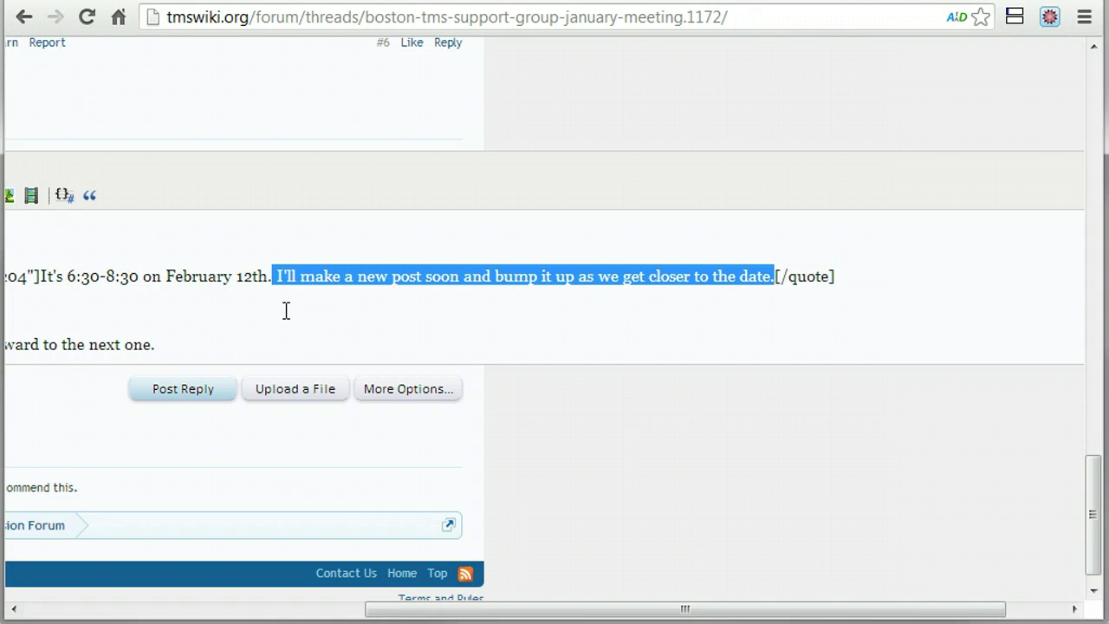
{"action": "key", "text": "Delete"}
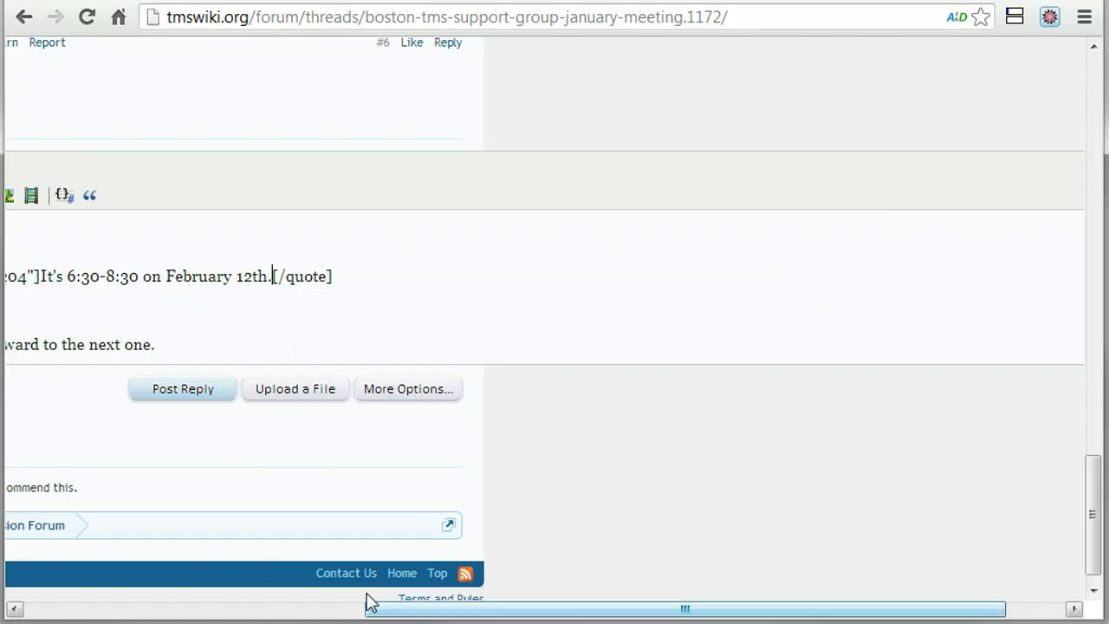
{"action": "left_click_drag", "start_coordinate": [441, 609], "coordinate": [134, 604]}
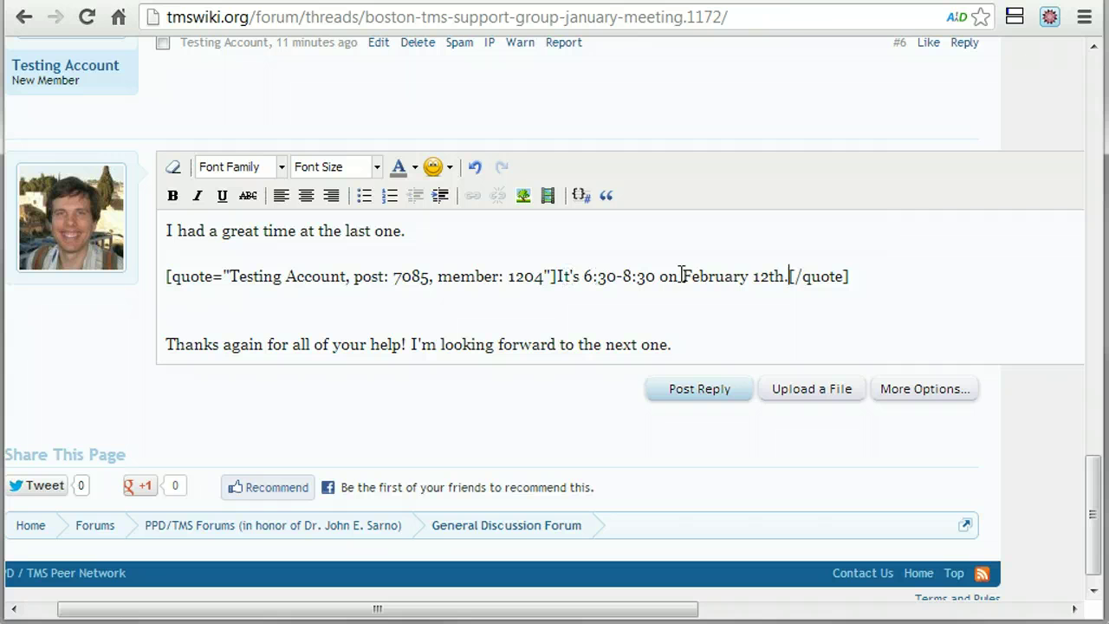
Respond below the quote with "Thanks for clarifying." followed by a Smile emoticon
{"action": "left_click", "coordinate": [255, 300]}
{"action": "type", "text": "Thanks for clar"}
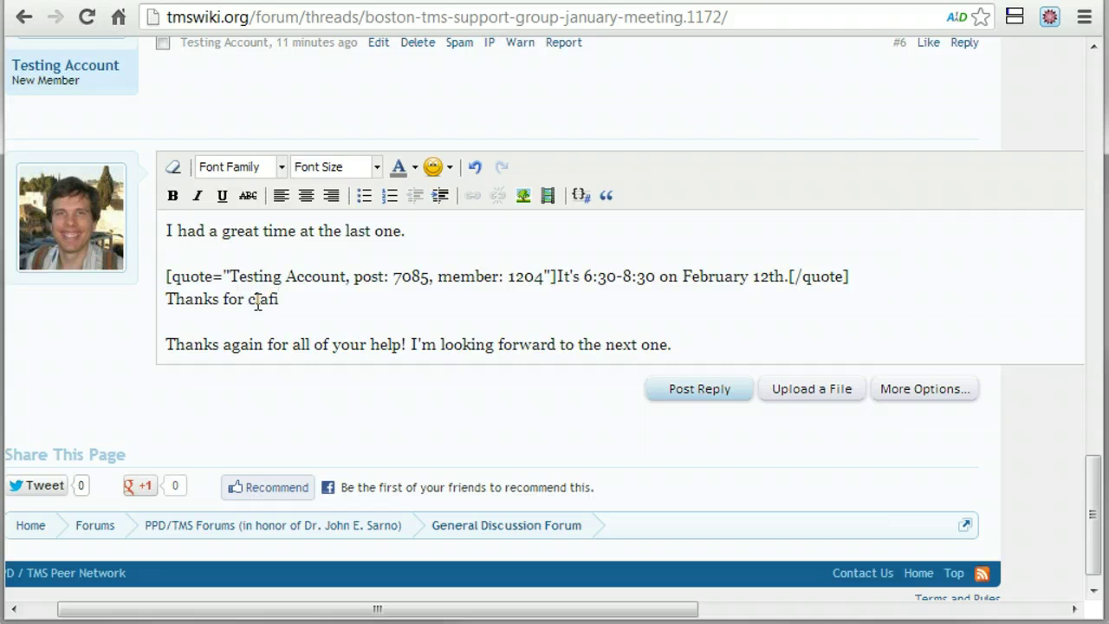
{"action": "type", "text": "ifying."}
{"action": "left_click", "coordinate": [448, 167]}
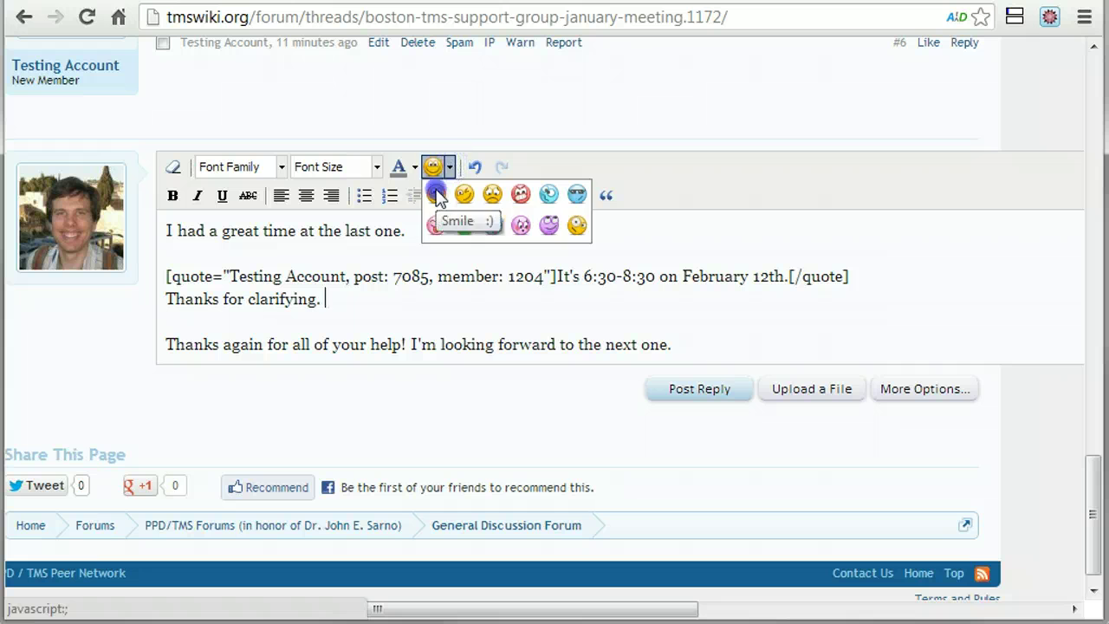
{"action": "left_click", "coordinate": [436, 194]}
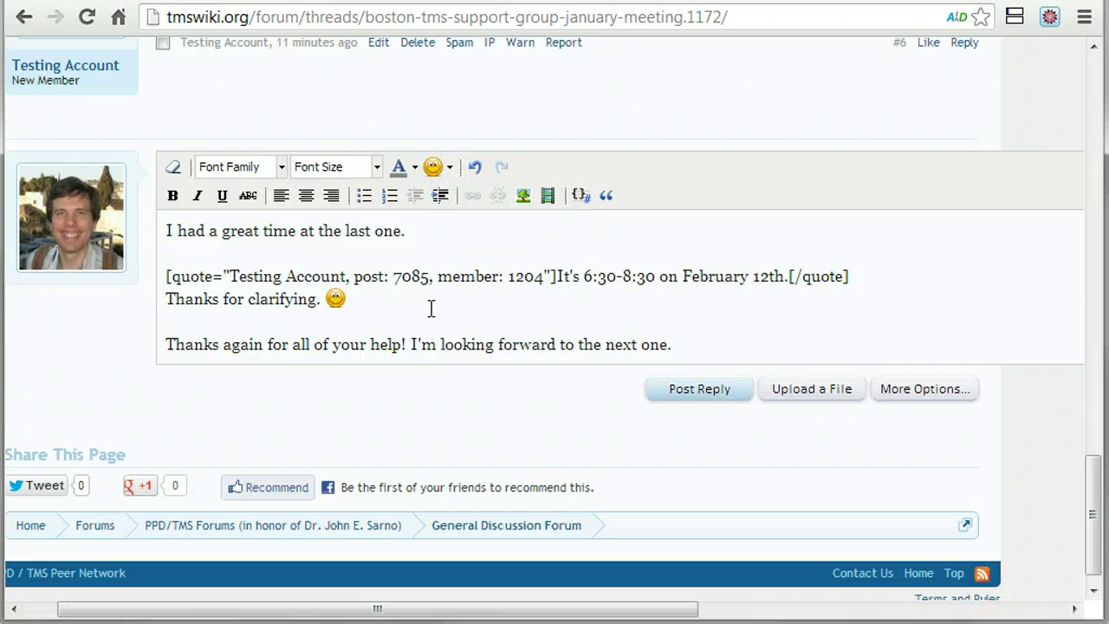
Add blank lines below the first response and insert a second quote of post #6 there
{"action": "scroll", "coordinate": [581, 243], "scroll_direction": "up", "scroll_amount": 3}
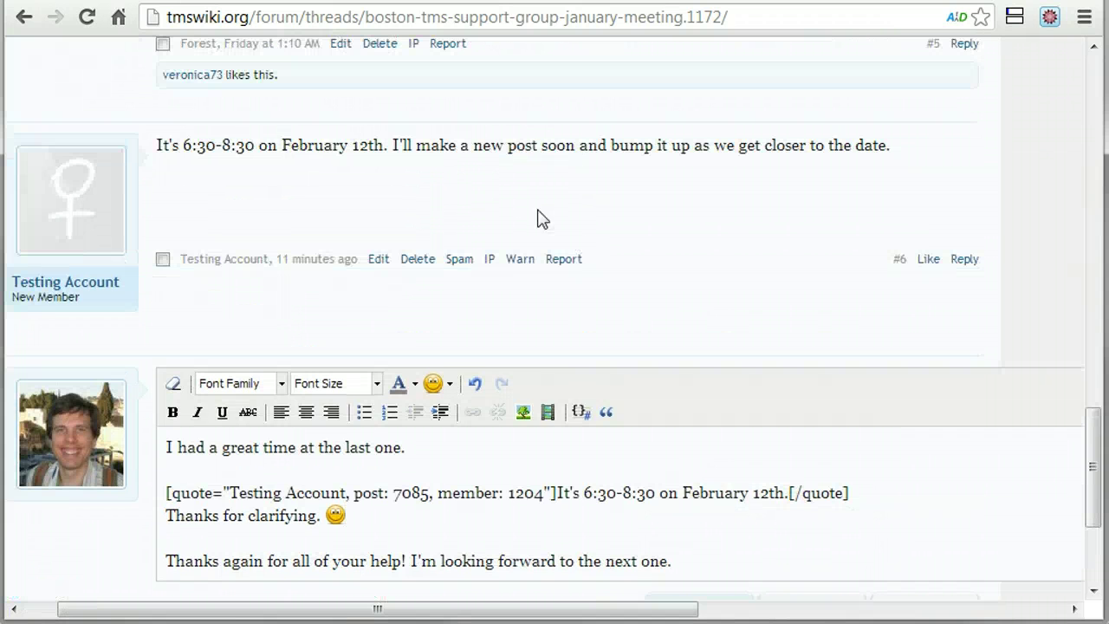
{"action": "left_click_drag", "start_coordinate": [394, 142], "coordinate": [916, 138]}
{"action": "scroll", "coordinate": [598, 260], "scroll_direction": "down", "scroll_amount": 3}
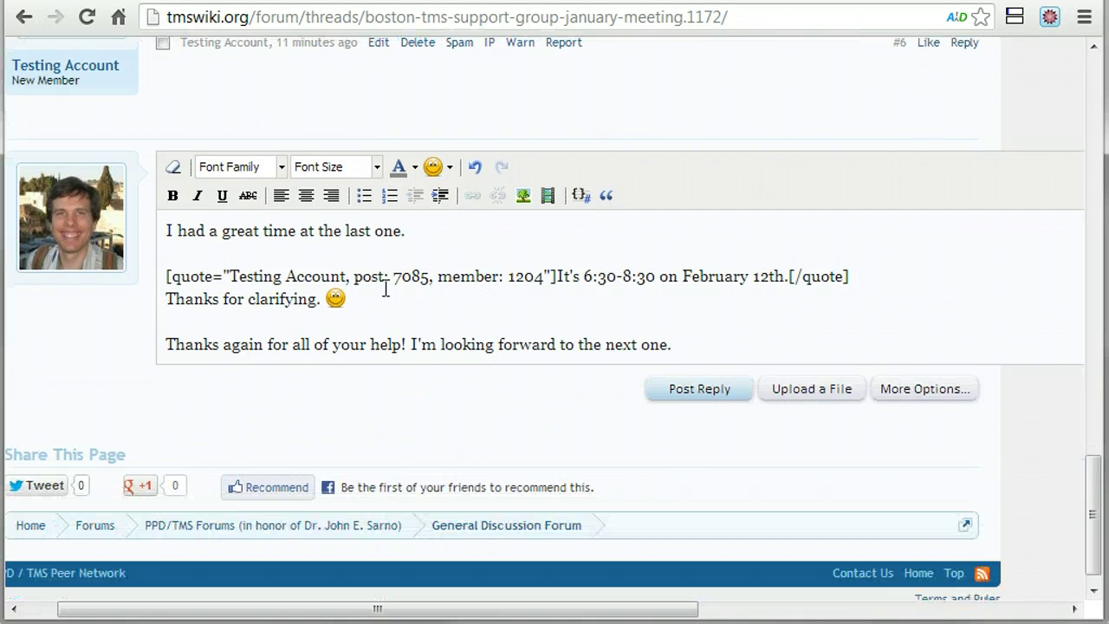
{"action": "left_click", "coordinate": [370, 302]}
{"action": "key", "text": "Return"}
{"action": "key", "text": "Return"}
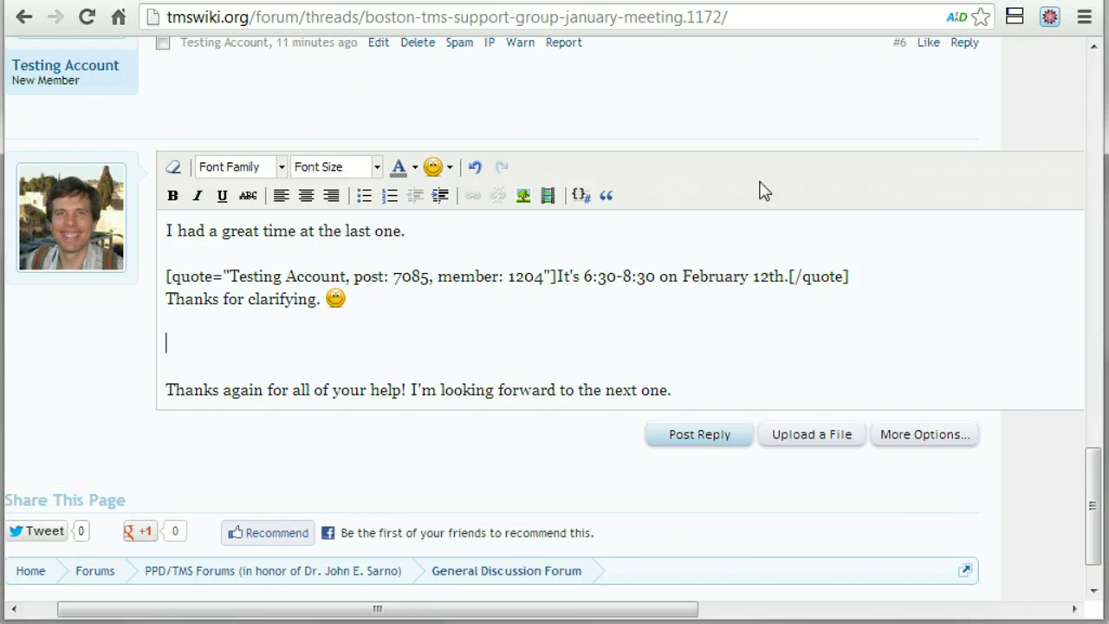
{"action": "scroll", "coordinate": [759, 191], "scroll_direction": "up", "scroll_amount": 3}
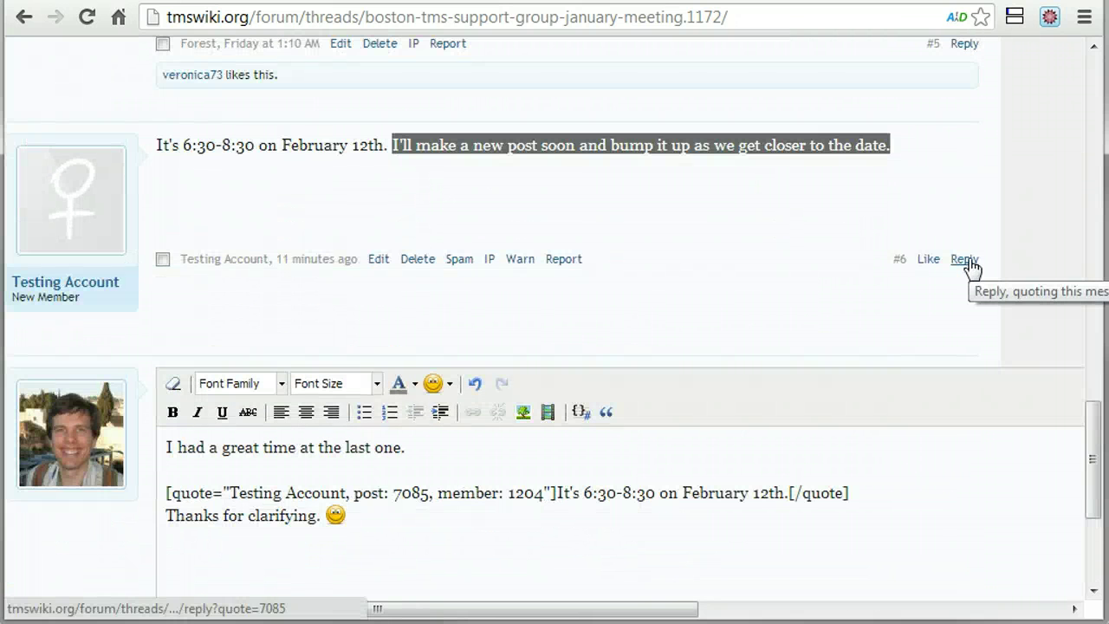
{"action": "left_click", "coordinate": [964, 259]}
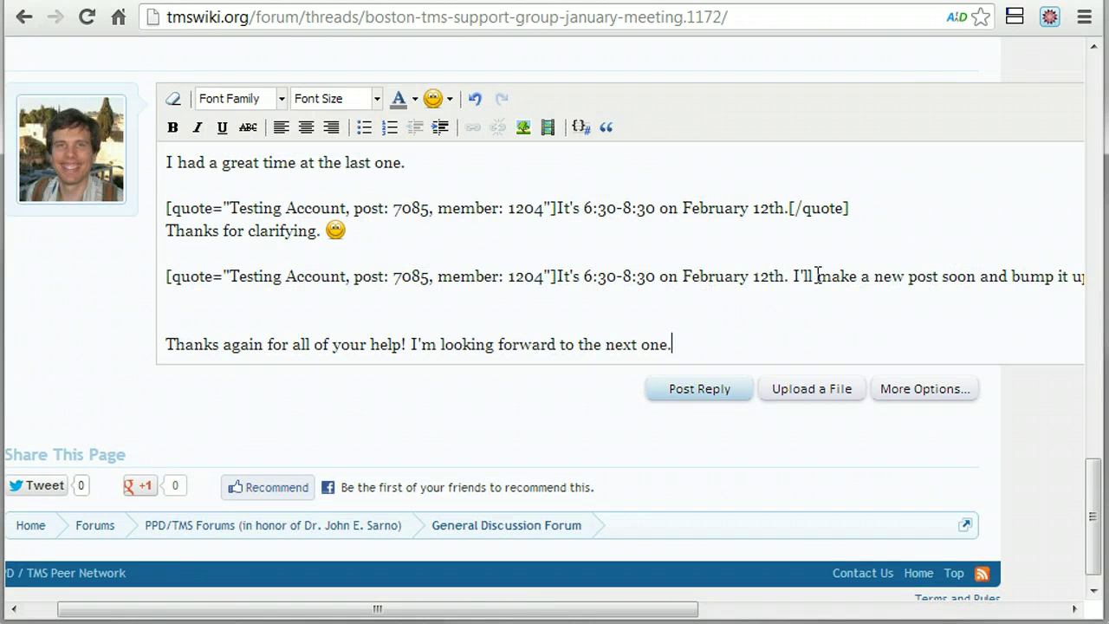
Delete the sentence "It's 6:30-8:30 on February 12th." from the second quote
{"action": "left_click_drag", "start_coordinate": [795, 275], "coordinate": [932, 273]}
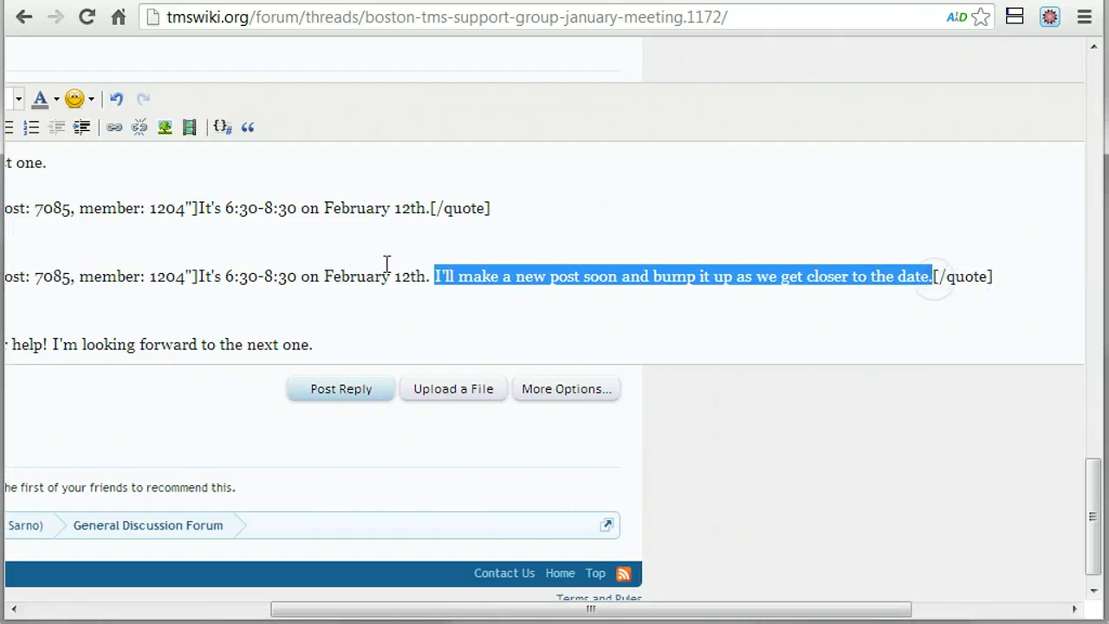
{"action": "left_click", "coordinate": [433, 274]}
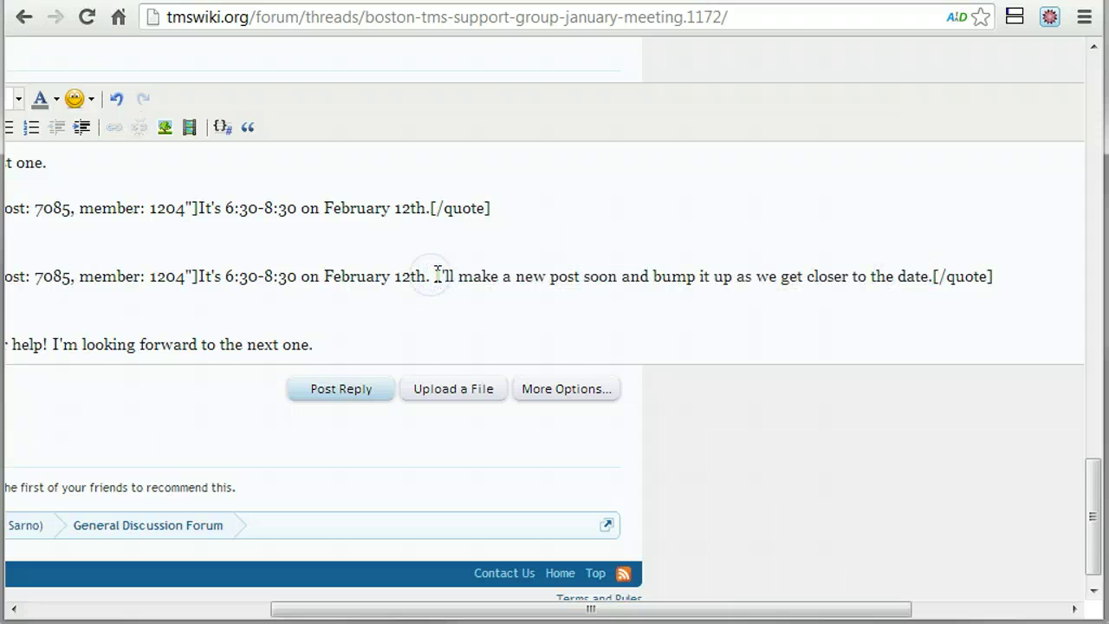
{"action": "left_click_drag", "start_coordinate": [433, 274], "coordinate": [199, 274]}
{"action": "key", "text": "Delete"}
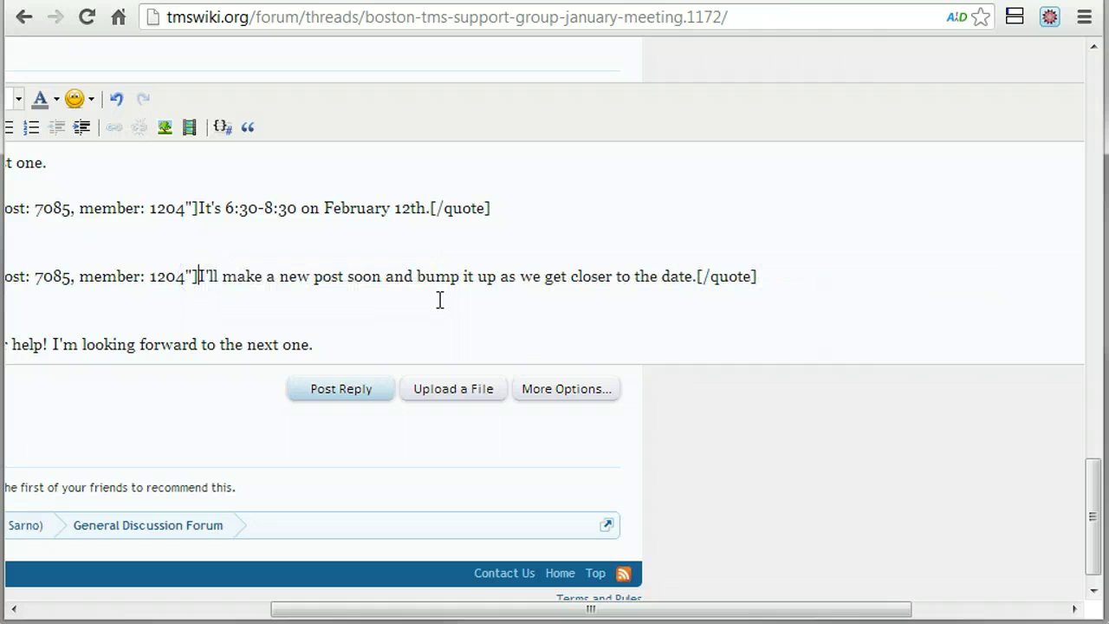
{"action": "left_click_drag", "start_coordinate": [353, 614], "coordinate": [166, 595]}
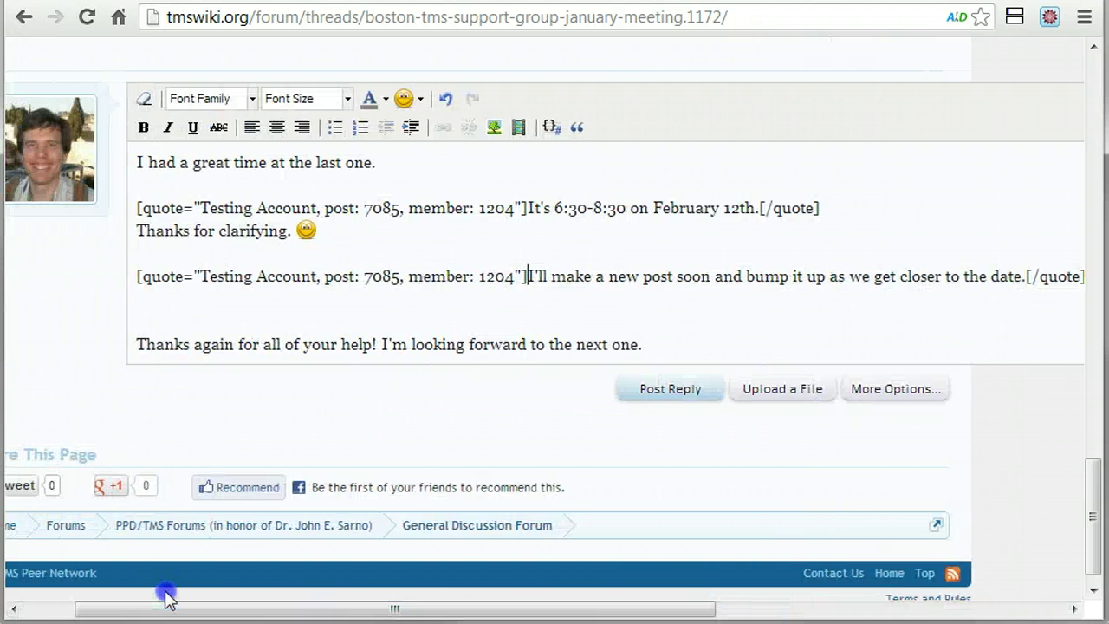
Respond below the second quote with "Sounds like a good idea." and post the reply
{"action": "left_click", "coordinate": [176, 296]}
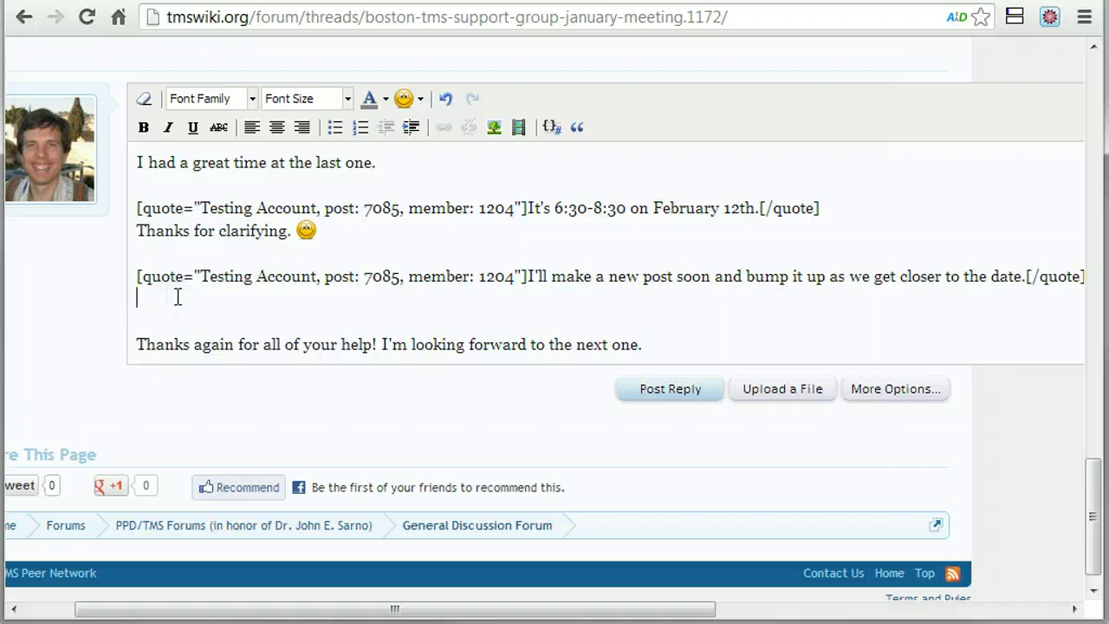
{"action": "type", "text": "Sounds like a good idea."}
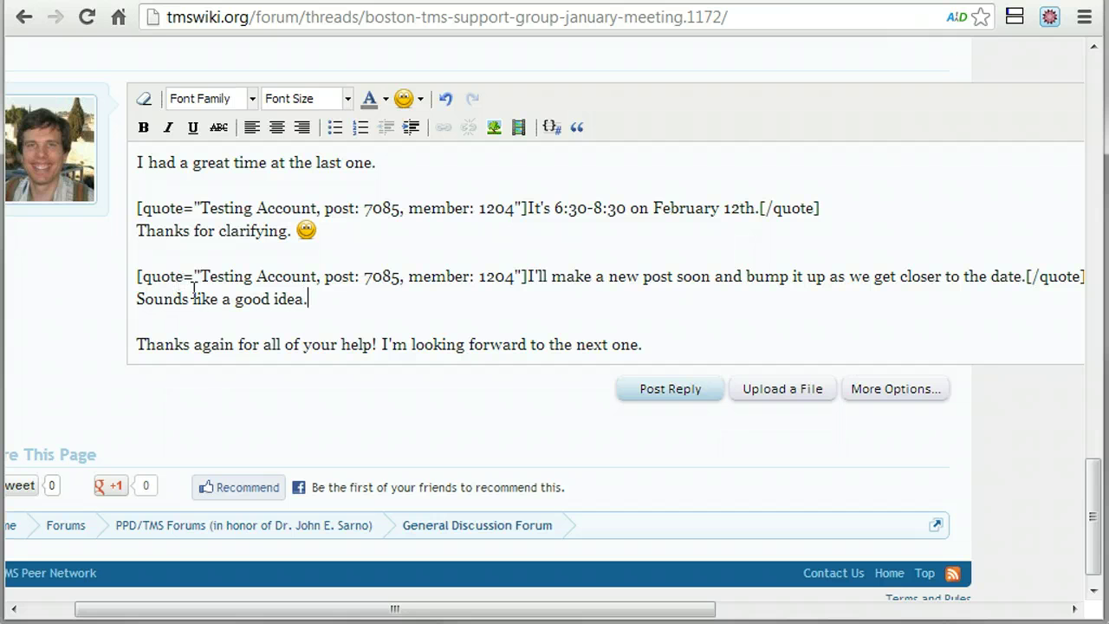
{"action": "left_click", "coordinate": [663, 390]}
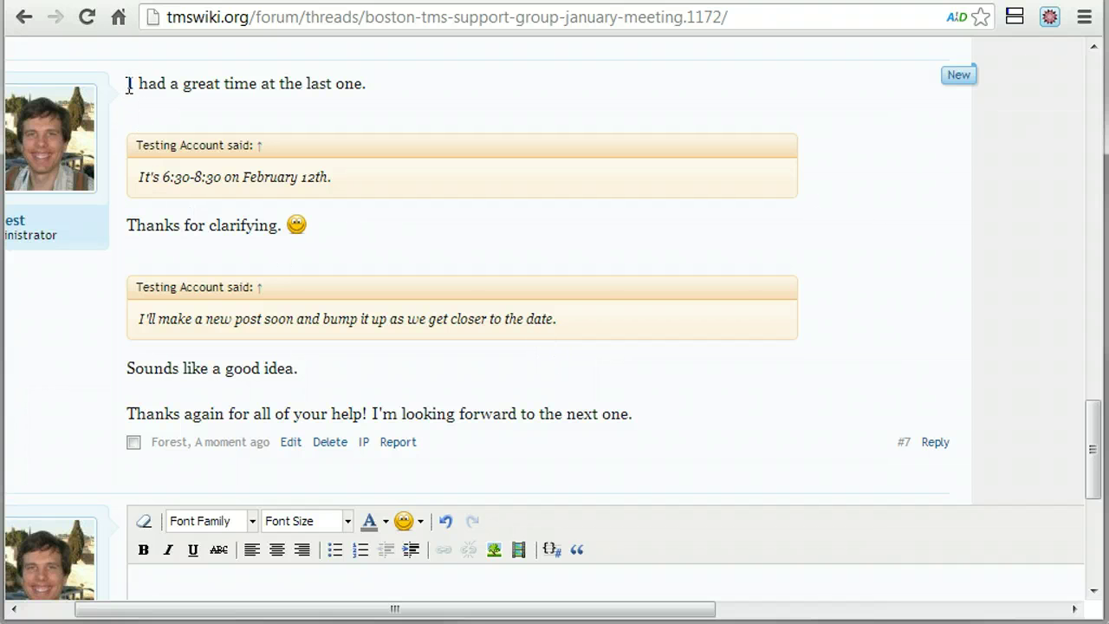
{"action": "left_click_drag", "start_coordinate": [128, 84], "coordinate": [451, 80]}
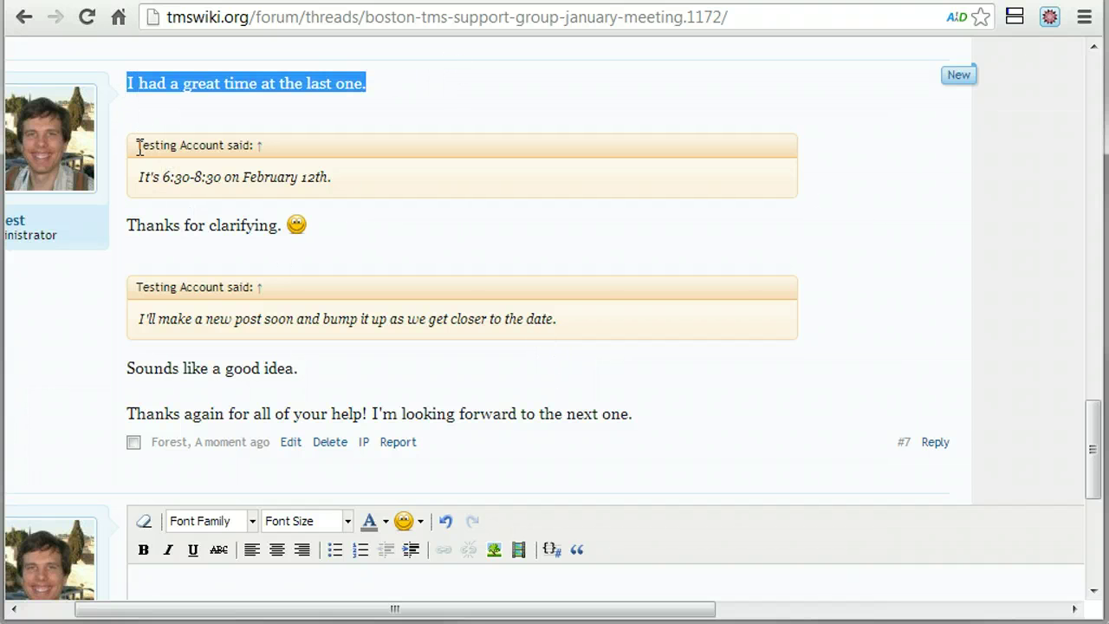
{"action": "left_click_drag", "start_coordinate": [139, 147], "coordinate": [373, 177]}
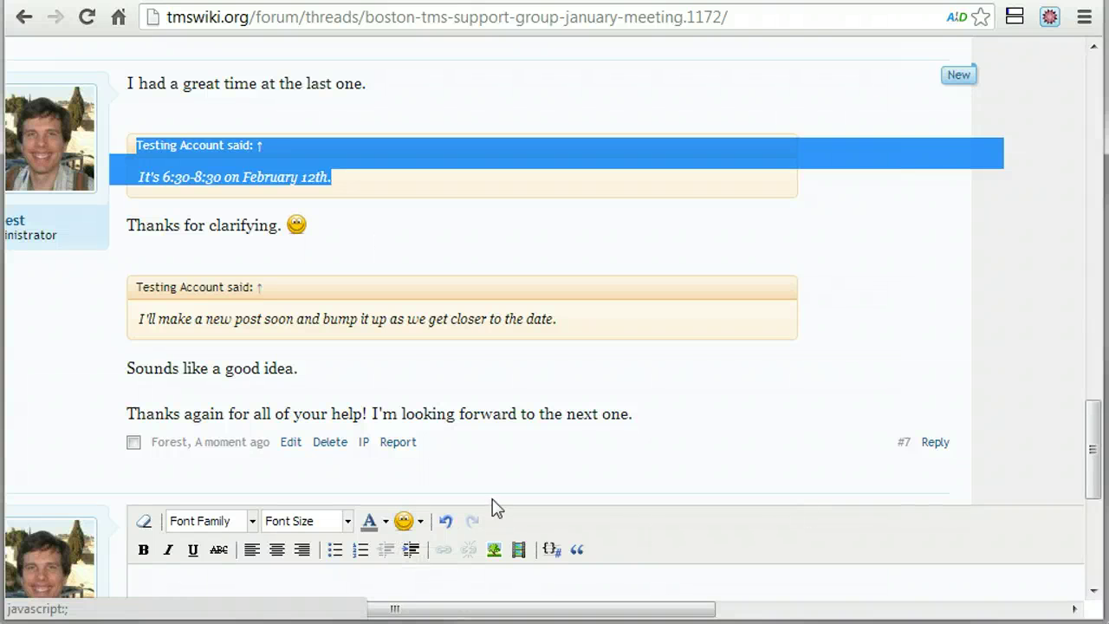
Go to page 2 of the General Discussion Forum and open the "Amazing man" thread
{"action": "left_click_drag", "start_coordinate": [1093, 433], "coordinate": [1093, 86]}
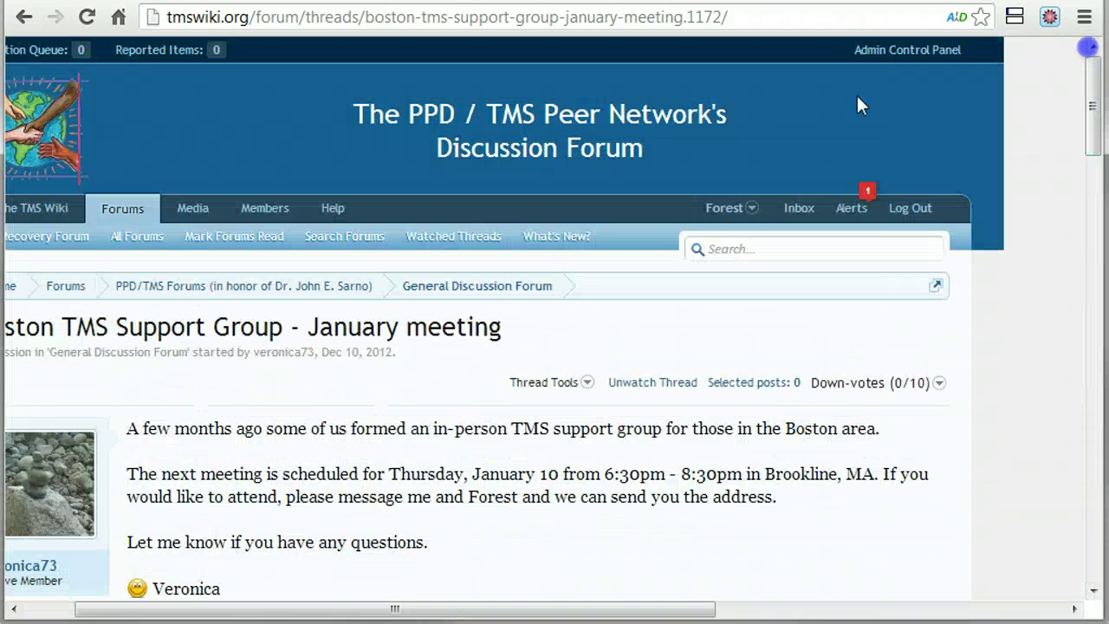
{"action": "left_click", "coordinate": [121, 210]}
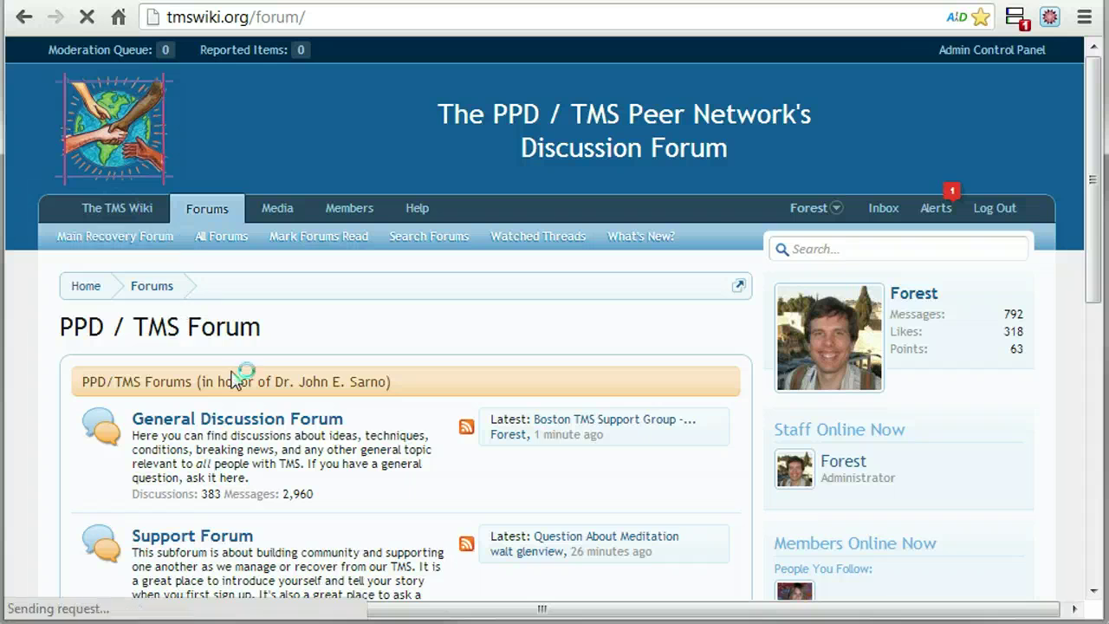
{"action": "left_click", "coordinate": [264, 421]}
{"action": "scroll", "coordinate": [476, 307], "scroll_direction": "down", "scroll_amount": 15}
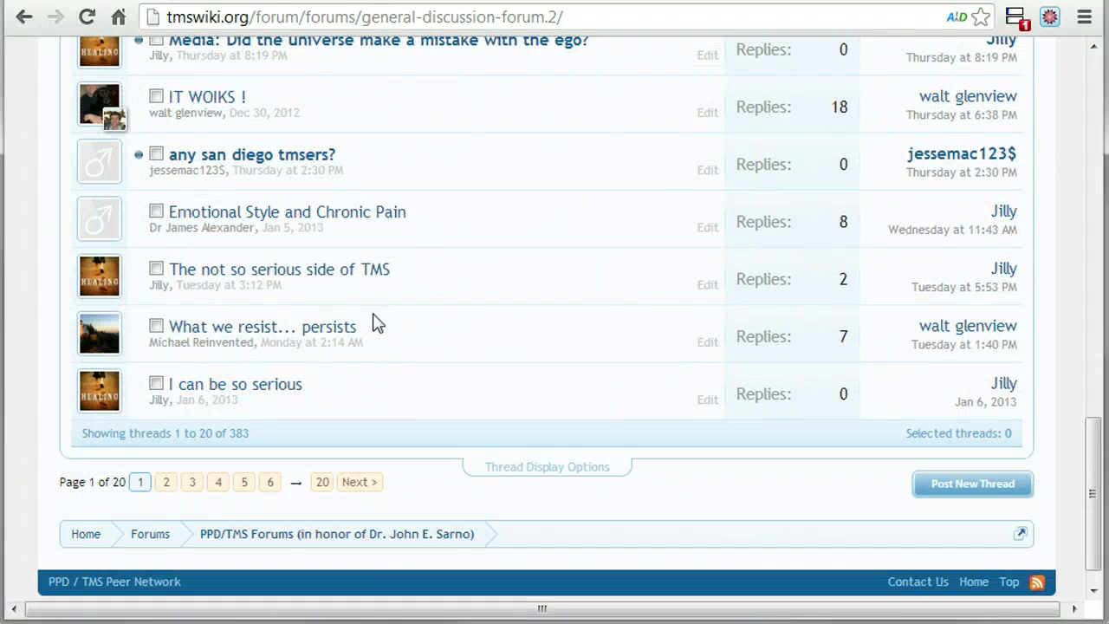
{"action": "scroll", "coordinate": [364, 322], "scroll_direction": "up", "scroll_amount": 4}
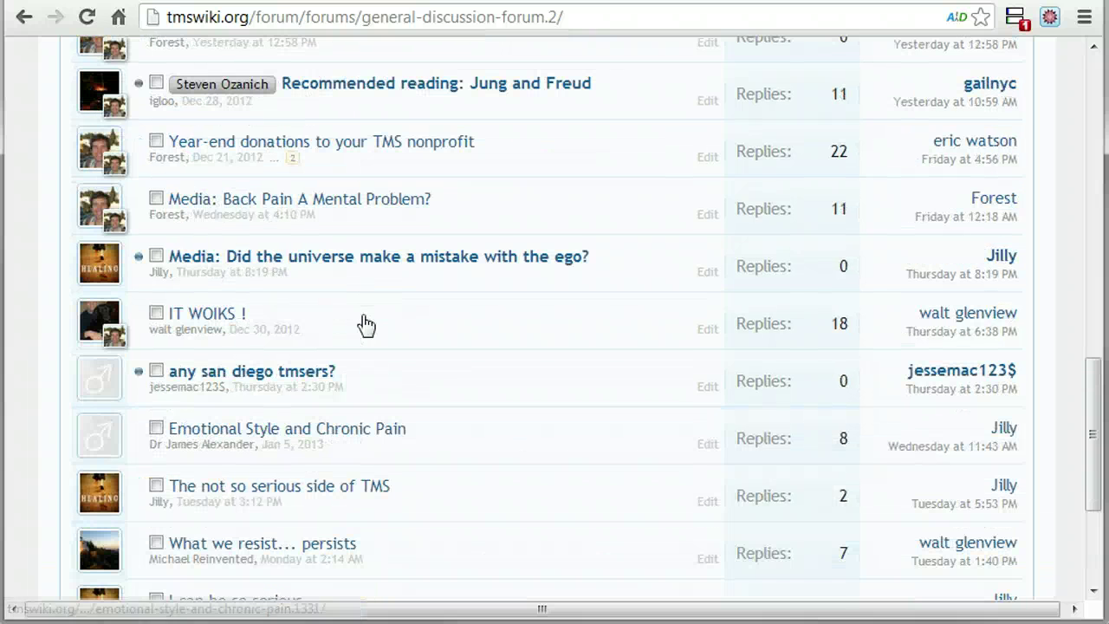
{"action": "scroll", "coordinate": [366, 322], "scroll_direction": "down", "scroll_amount": 4}
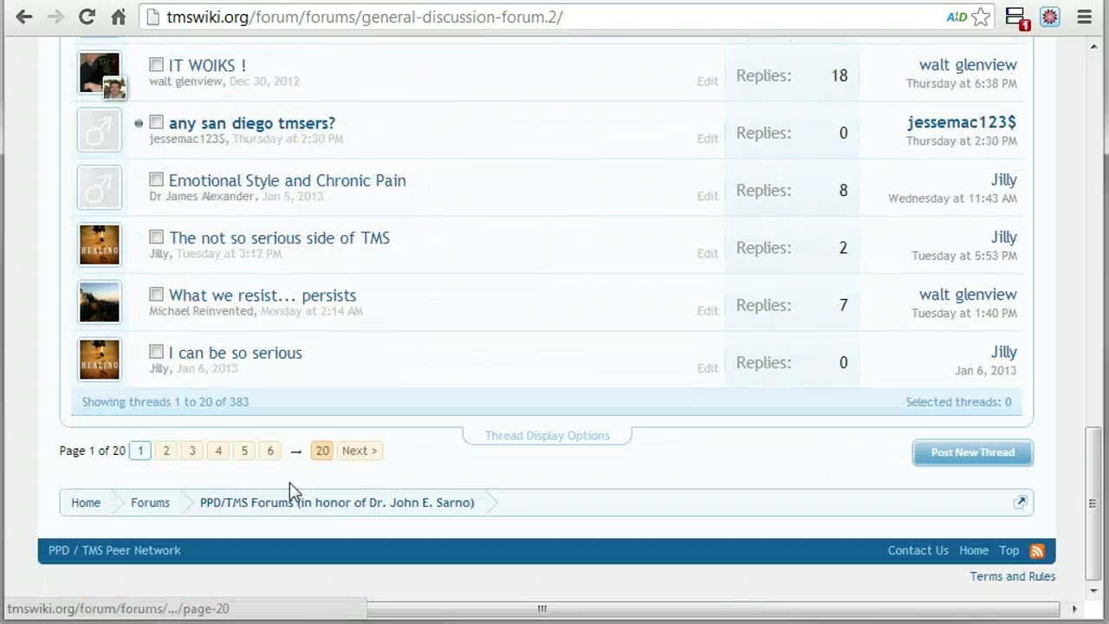
{"action": "left_click", "coordinate": [165, 451]}
{"action": "scroll", "coordinate": [243, 361], "scroll_direction": "down", "scroll_amount": 2}
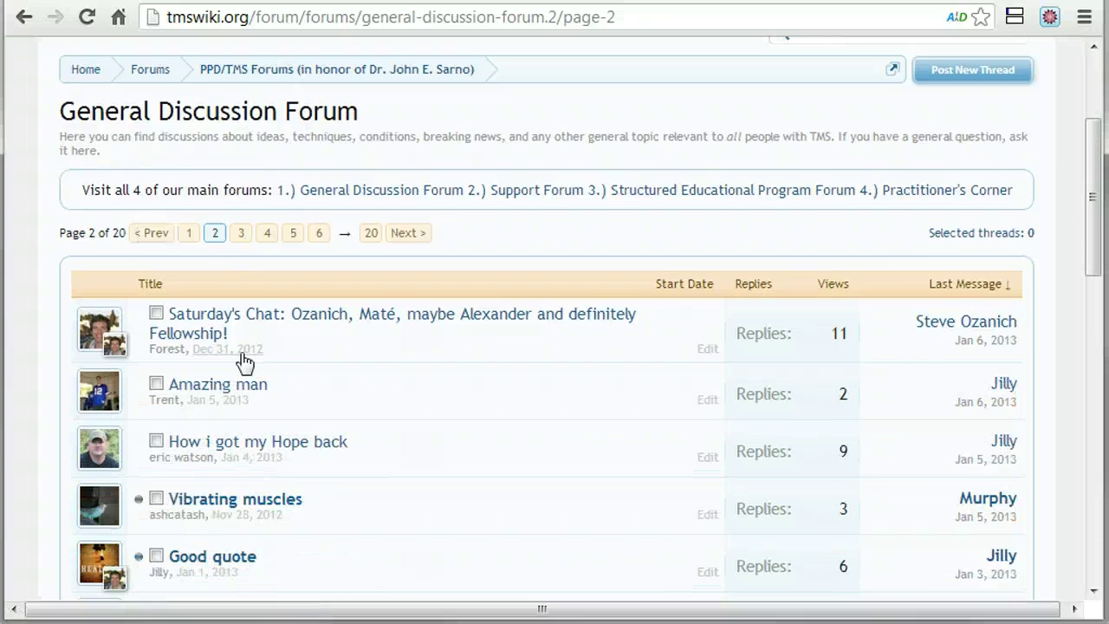
{"action": "left_click", "coordinate": [231, 389]}
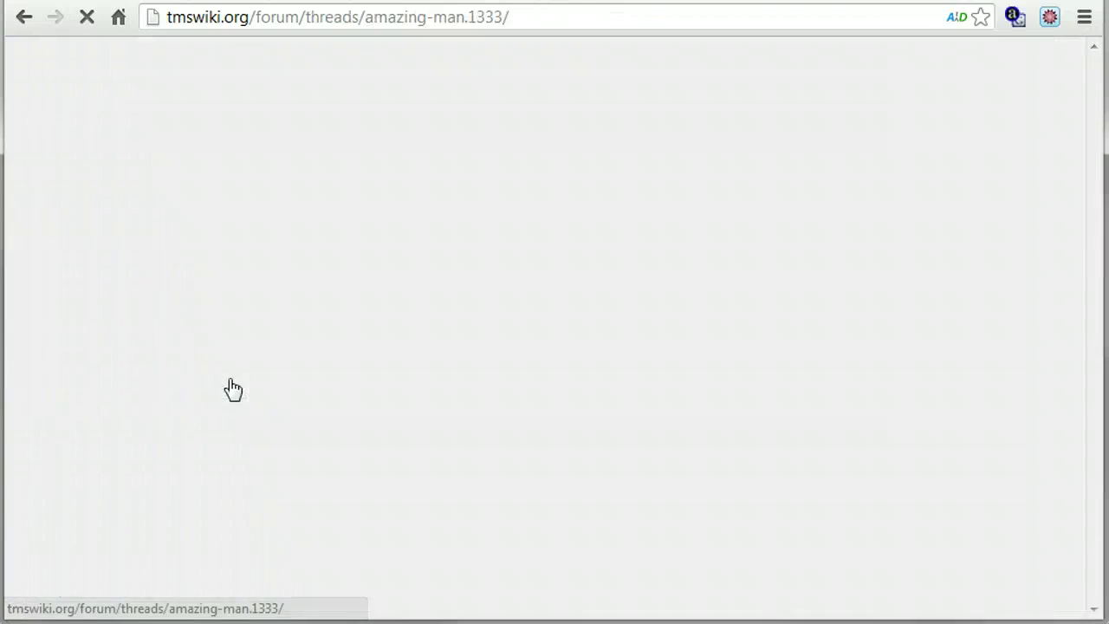
Read through the thread's long opening post and highlight its paragraph beginning "What a great guy."
{"action": "scroll", "coordinate": [247, 370], "scroll_direction": "down", "scroll_amount": 4}
{"action": "scroll", "coordinate": [251, 363], "scroll_direction": "up", "scroll_amount": 3}
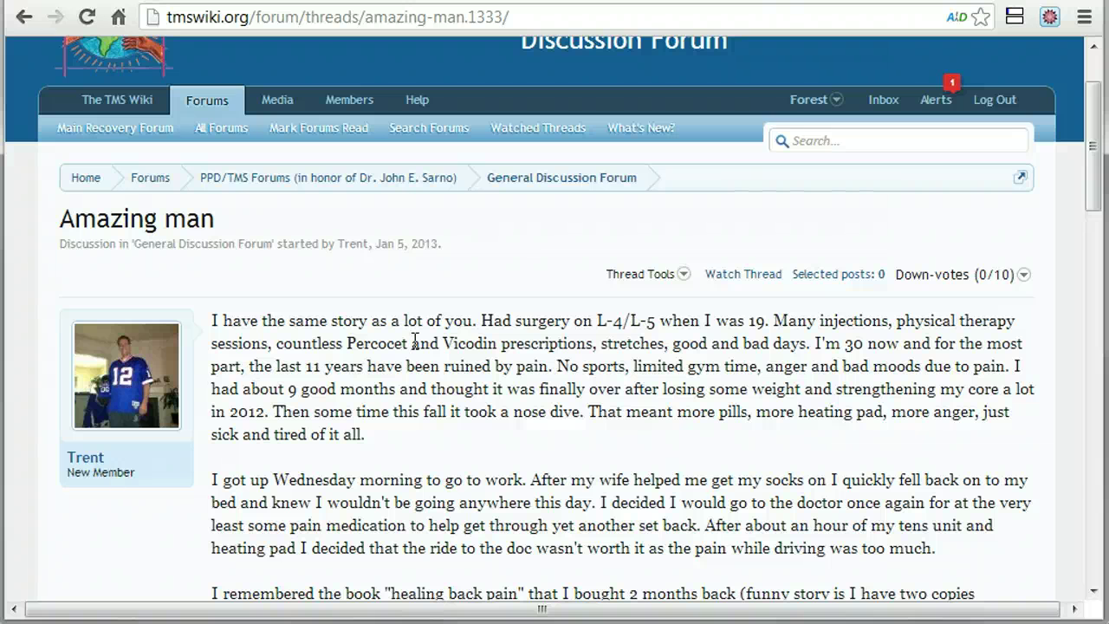
{"action": "scroll", "coordinate": [414, 341], "scroll_direction": "down", "scroll_amount": 3}
{"action": "scroll", "coordinate": [414, 350], "scroll_direction": "down", "scroll_amount": 5}
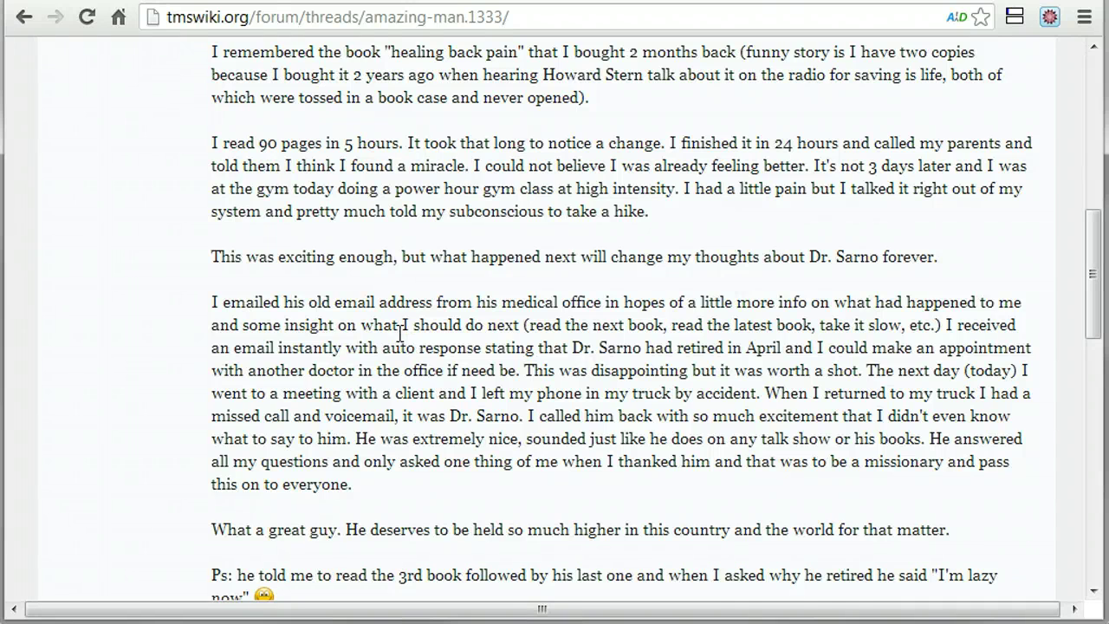
{"action": "scroll", "coordinate": [400, 332], "scroll_direction": "up", "scroll_amount": 5}
{"action": "scroll", "coordinate": [400, 331], "scroll_direction": "down", "scroll_amount": 8}
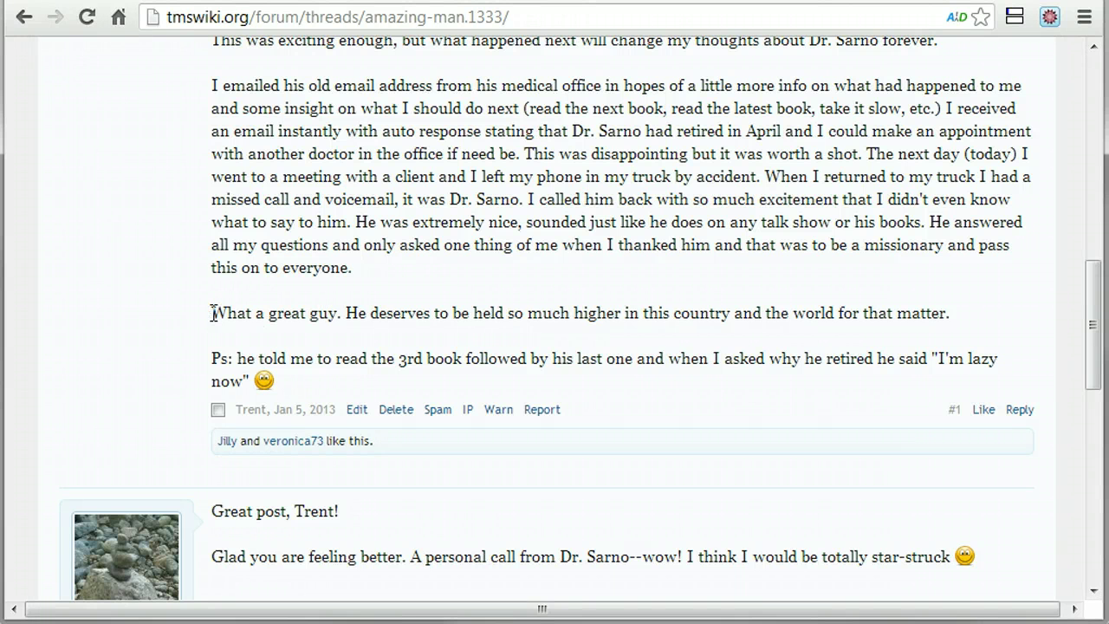
{"action": "left_click_drag", "start_coordinate": [213, 313], "coordinate": [949, 313]}
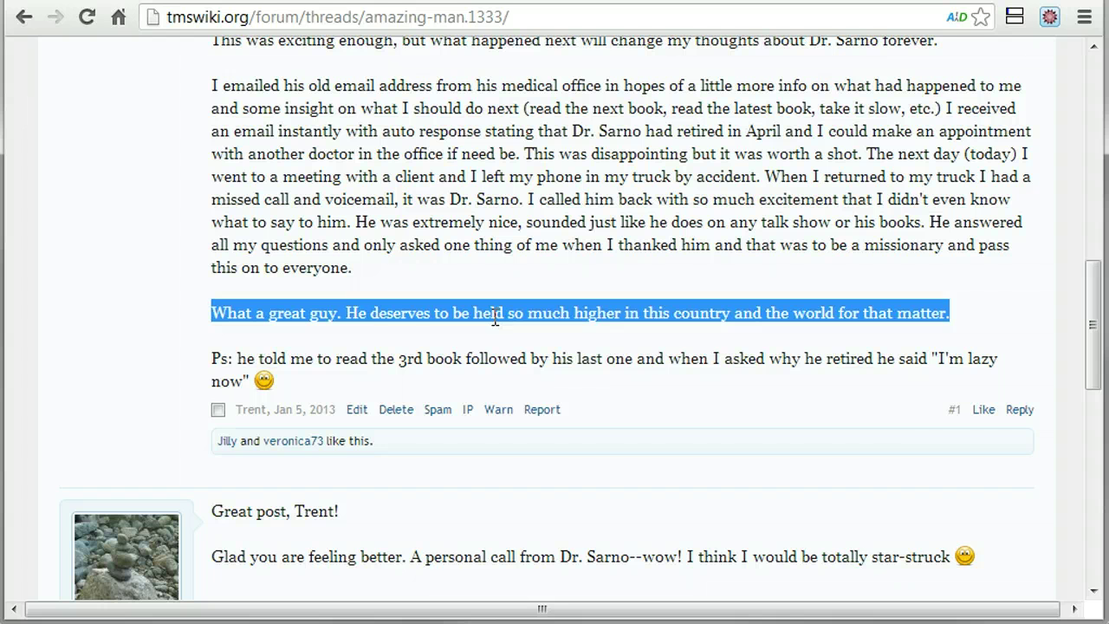
{"action": "scroll", "coordinate": [468, 319], "scroll_direction": "down", "scroll_amount": 3}
{"action": "scroll", "coordinate": [461, 318], "scroll_direction": "down", "scroll_amount": 4}
{"action": "scroll", "coordinate": [461, 311], "scroll_direction": "up", "scroll_amount": 6}
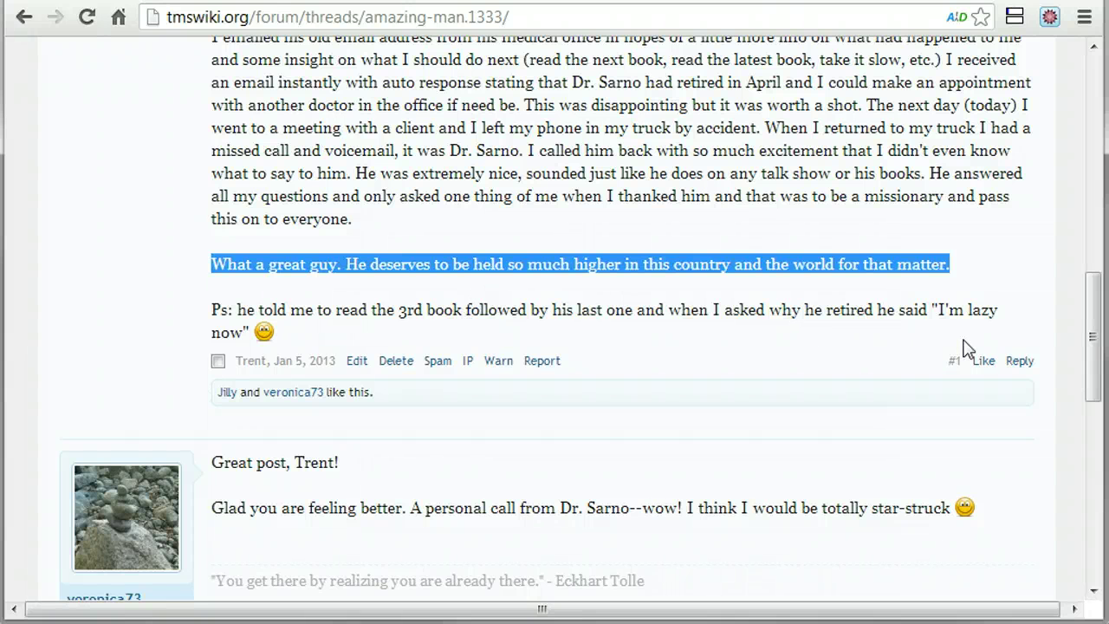
Start a reply to the "Amazing man" thread and insert a quote of post #1 in it
{"action": "scroll", "coordinate": [937, 431], "scroll_direction": "down", "scroll_amount": 4}
{"action": "scroll", "coordinate": [416, 345], "scroll_direction": "down", "scroll_amount": 5}
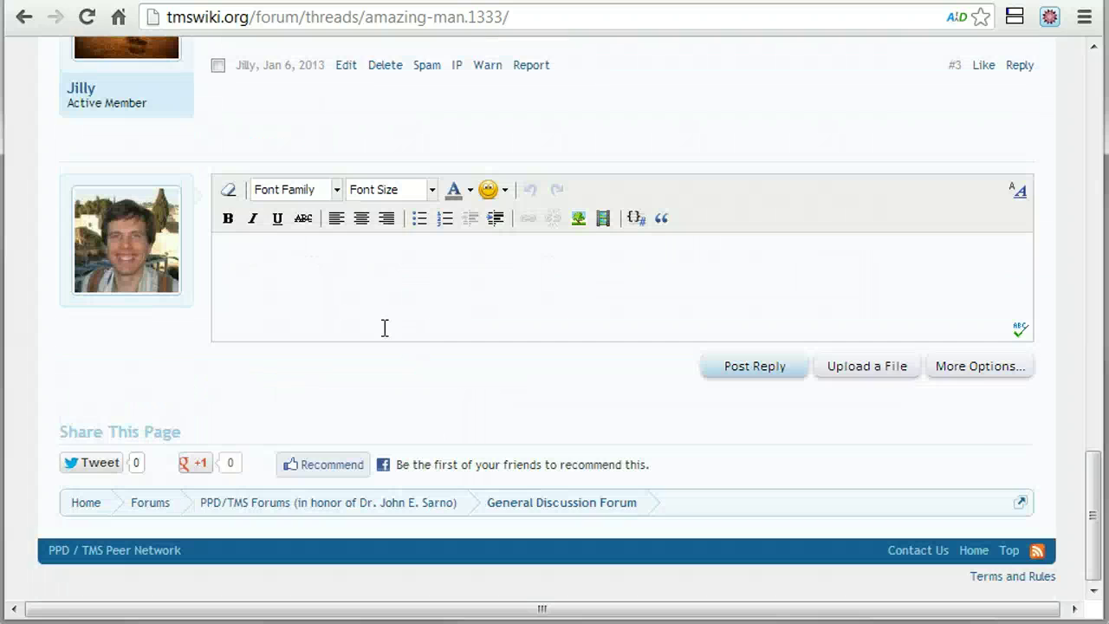
{"action": "left_click", "coordinate": [331, 251]}
{"action": "scroll", "coordinate": [332, 251], "scroll_direction": "up", "scroll_amount": 9}
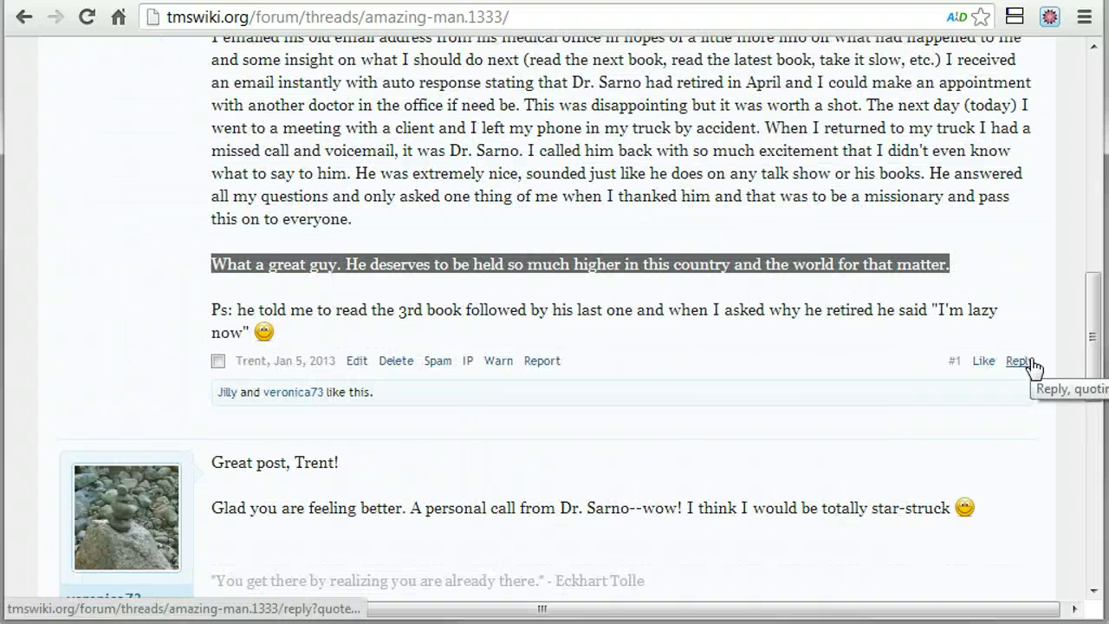
{"action": "left_click", "coordinate": [1031, 362]}
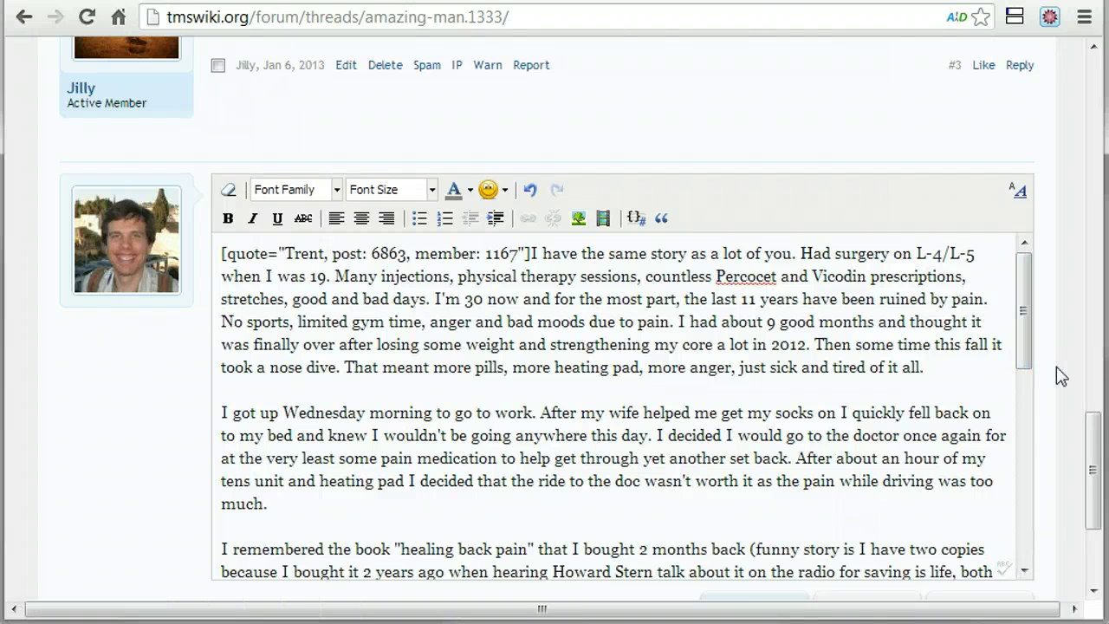
Examine the full quoted post in the reply, highlighting the "What a great guy." paragraph and the text before it
{"action": "left_click_drag", "start_coordinate": [1093, 441], "coordinate": [1093, 465]}
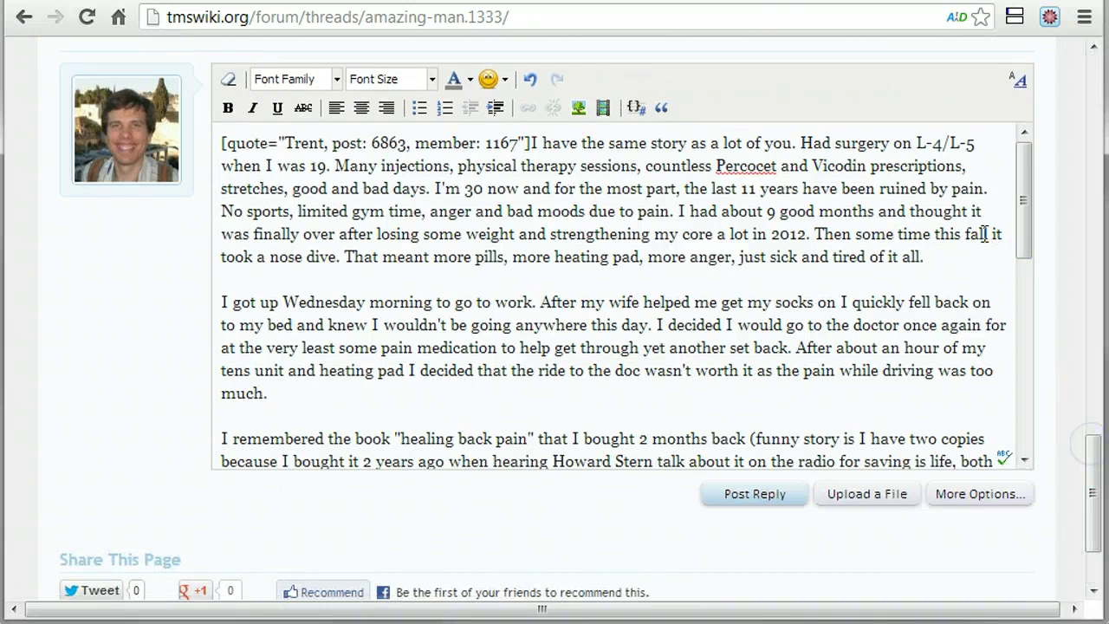
{"action": "left_click_drag", "start_coordinate": [1025, 176], "coordinate": [1030, 371]}
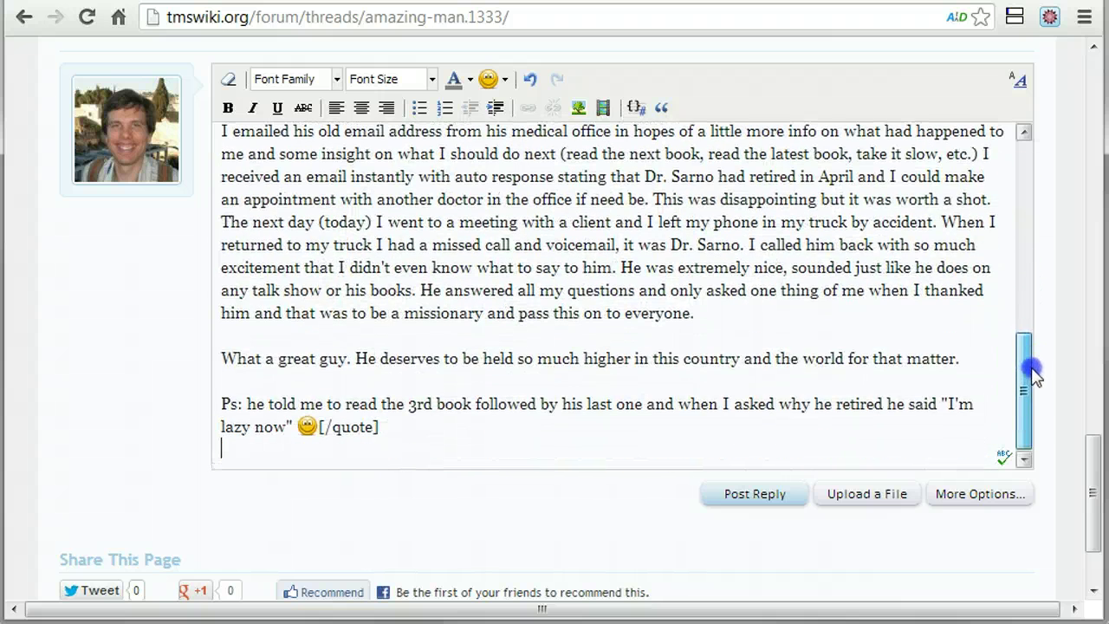
{"action": "left_click_drag", "start_coordinate": [224, 363], "coordinate": [958, 358]}
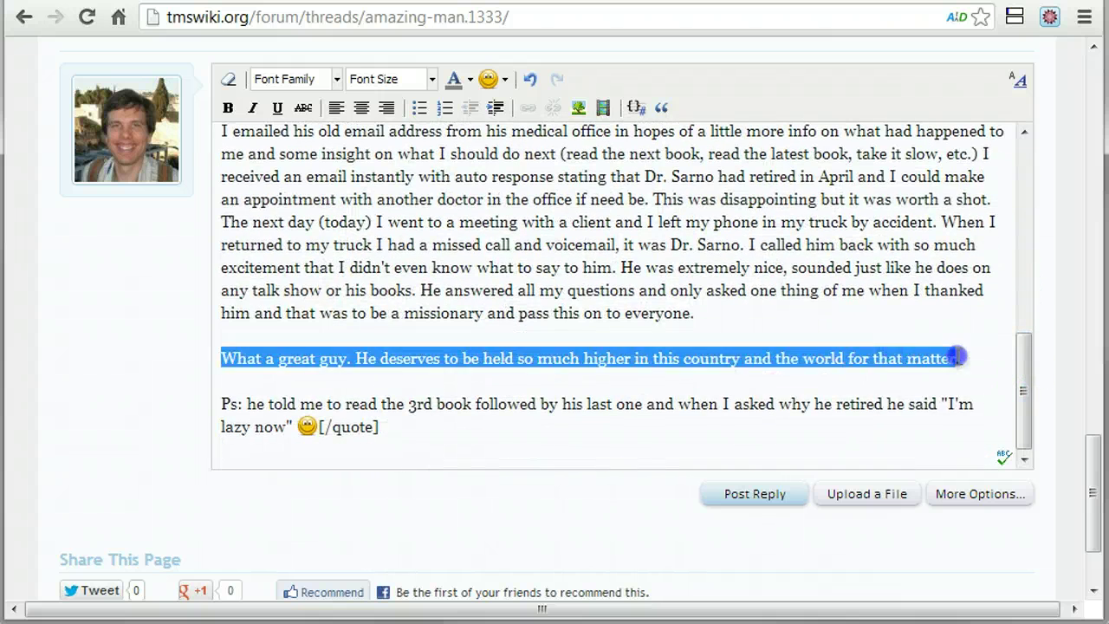
{"action": "left_click_drag", "start_coordinate": [215, 340], "coordinate": [423, 341]}
{"action": "left_click_drag", "start_coordinate": [552, 530], "coordinate": [512, 274]}
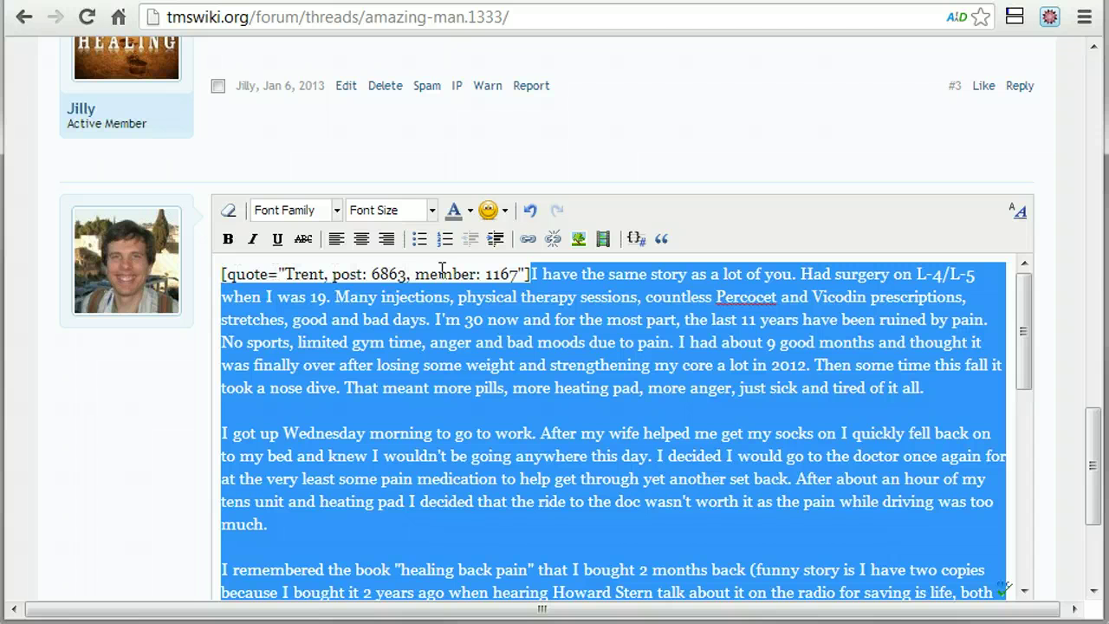
Examine the opening quote tag and the closing [/quote] tag that enclose the quoted post
{"action": "left_click_drag", "start_coordinate": [534, 274], "coordinate": [205, 269]}
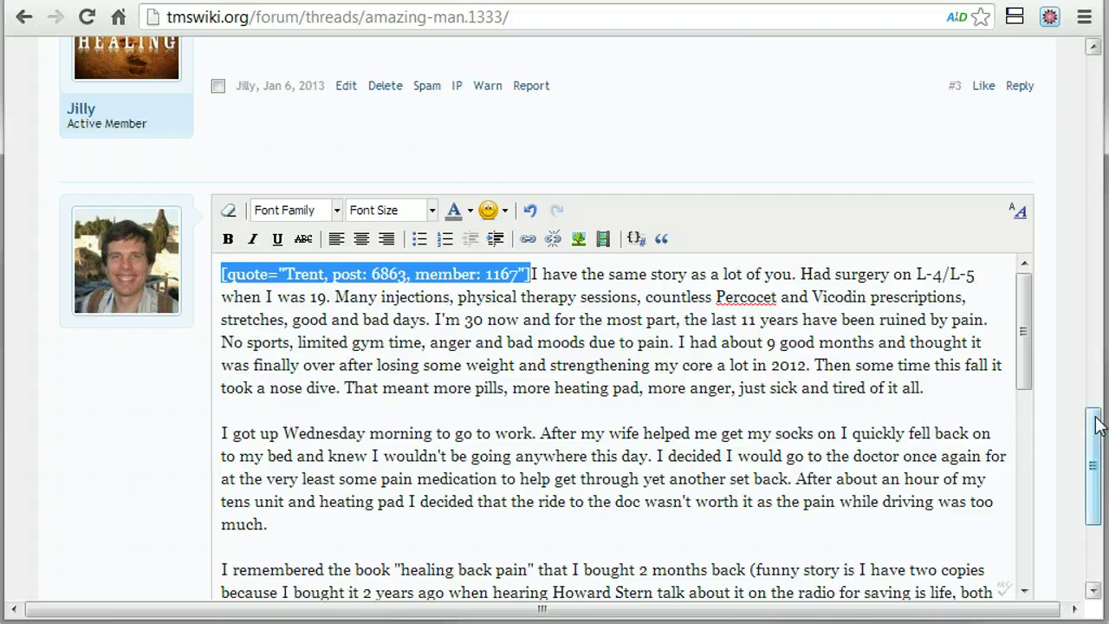
{"action": "left_click_drag", "start_coordinate": [1096, 421], "coordinate": [1095, 442]}
{"action": "left_click_drag", "start_coordinate": [1021, 234], "coordinate": [1019, 444]}
{"action": "left_click_drag", "start_coordinate": [381, 463], "coordinate": [314, 465]}
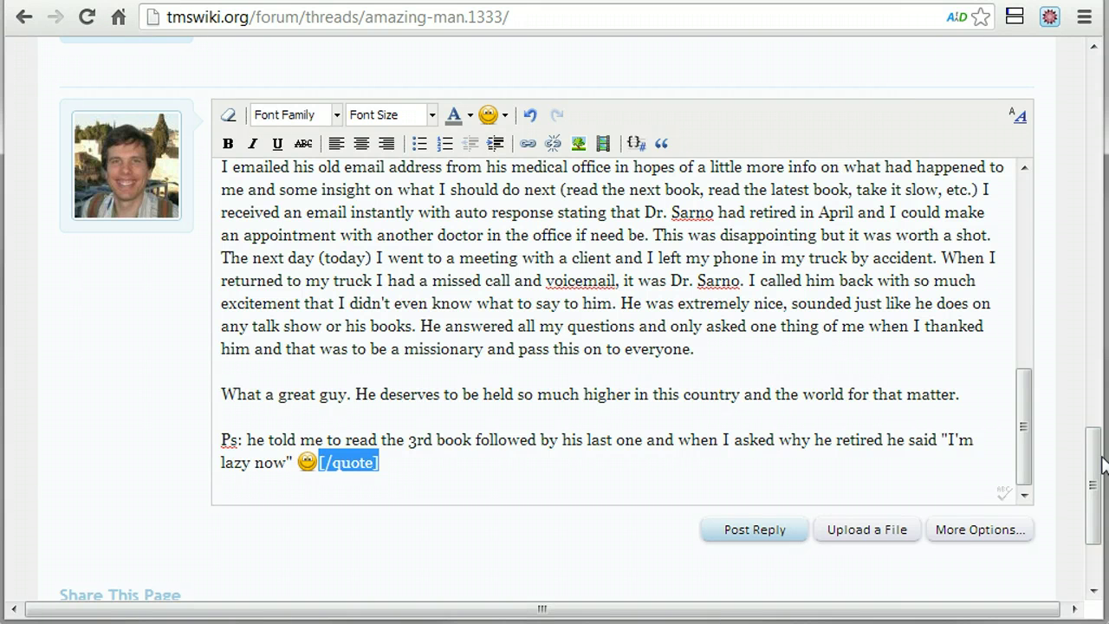
{"action": "left_click_drag", "start_coordinate": [1091, 466], "coordinate": [1092, 466]}
{"action": "left_click_drag", "start_coordinate": [368, 463], "coordinate": [310, 463]}
{"action": "mouse_move", "coordinate": [1095, 494]}
{"action": "left_mouse_down"}
{"action": "mouse_move", "coordinate": [1097, 402]}
{"action": "mouse_move", "coordinate": [1096, 499]}
{"action": "left_mouse_up"}
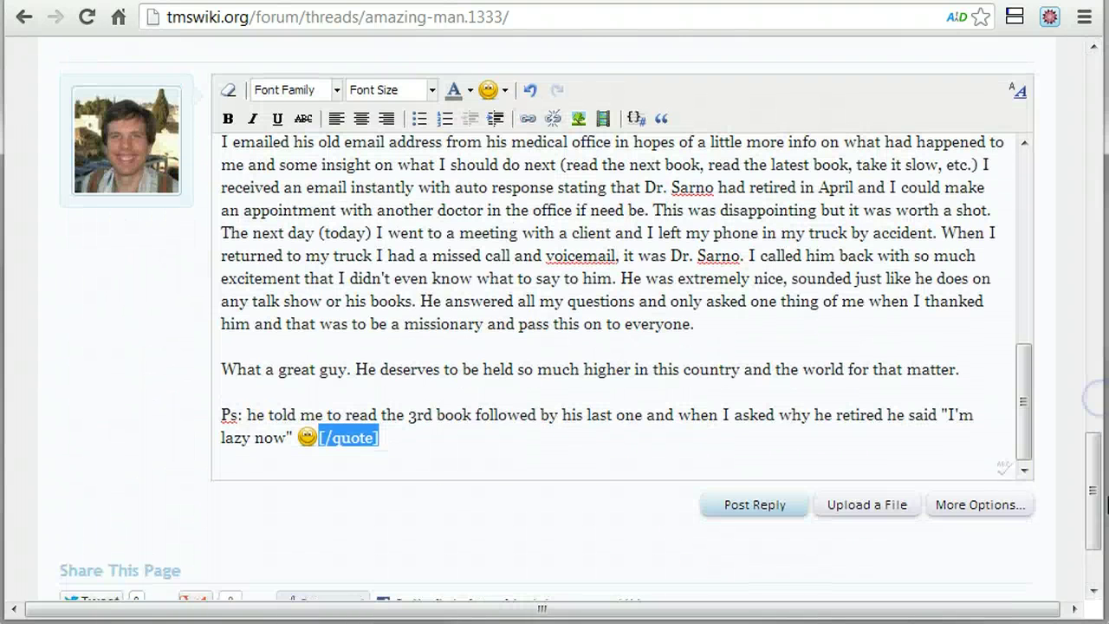
{"action": "left_click_drag", "start_coordinate": [1026, 392], "coordinate": [1024, 173]}
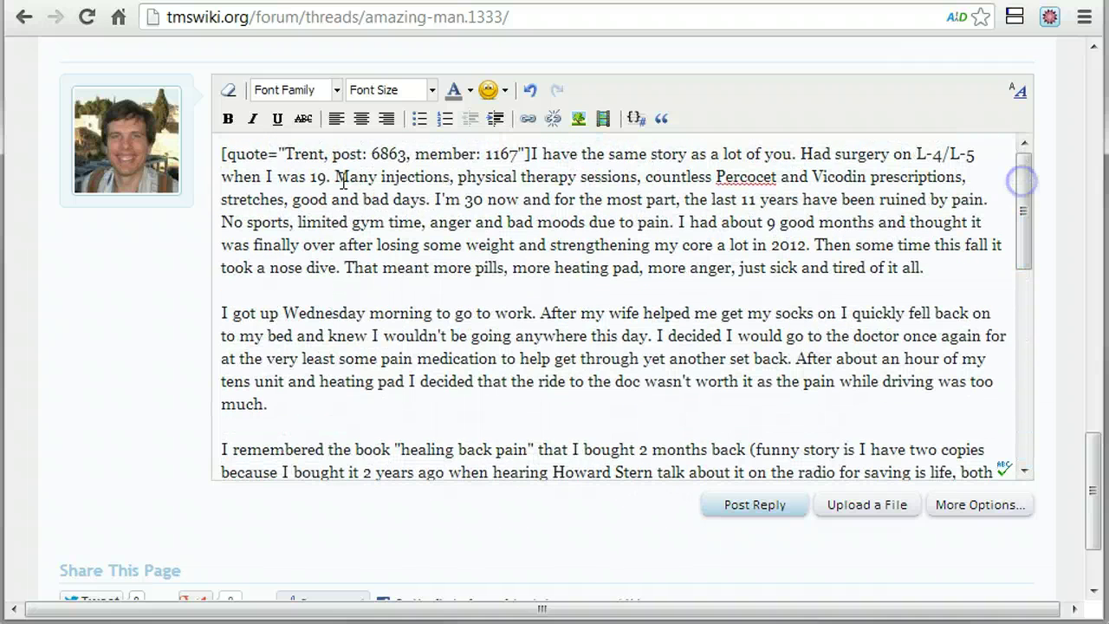
{"action": "left_click_drag", "start_coordinate": [220, 153], "coordinate": [532, 153]}
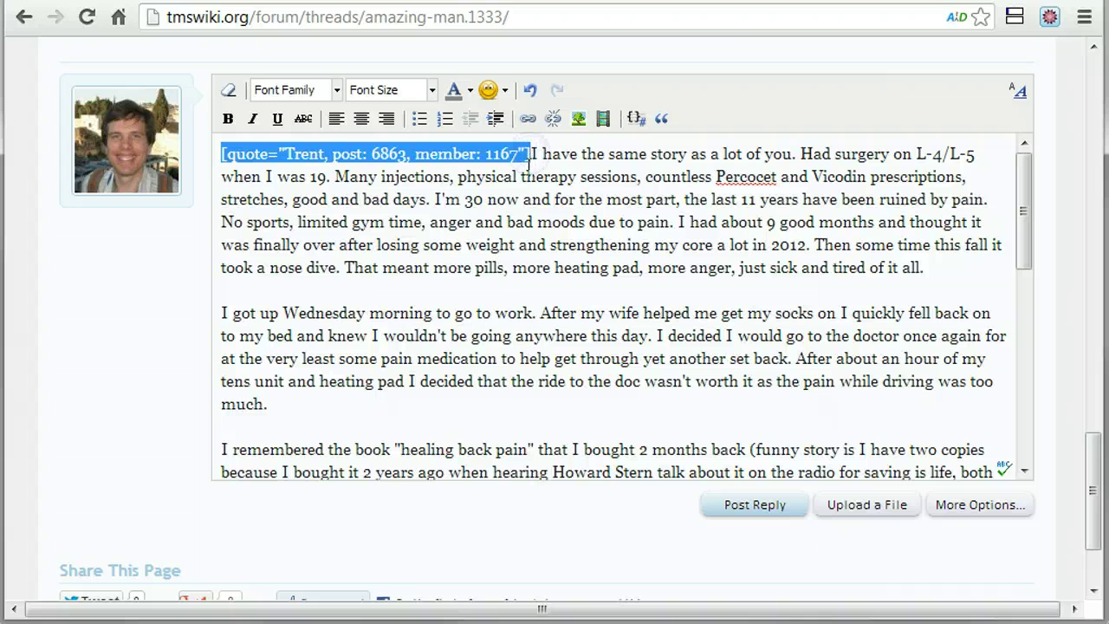
Delete the quoted text before "What a great guy." and the Ps paragraph after it, keeping both quote tags
{"action": "left_click", "coordinate": [532, 154]}
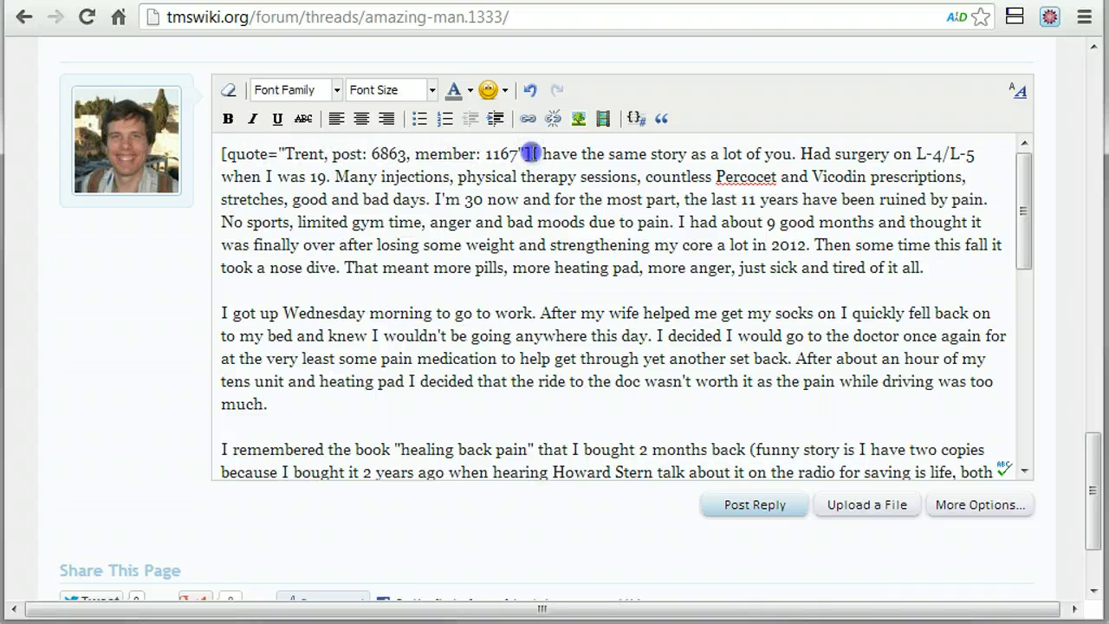
{"action": "left_click_drag", "start_coordinate": [531, 154], "coordinate": [214, 395]}
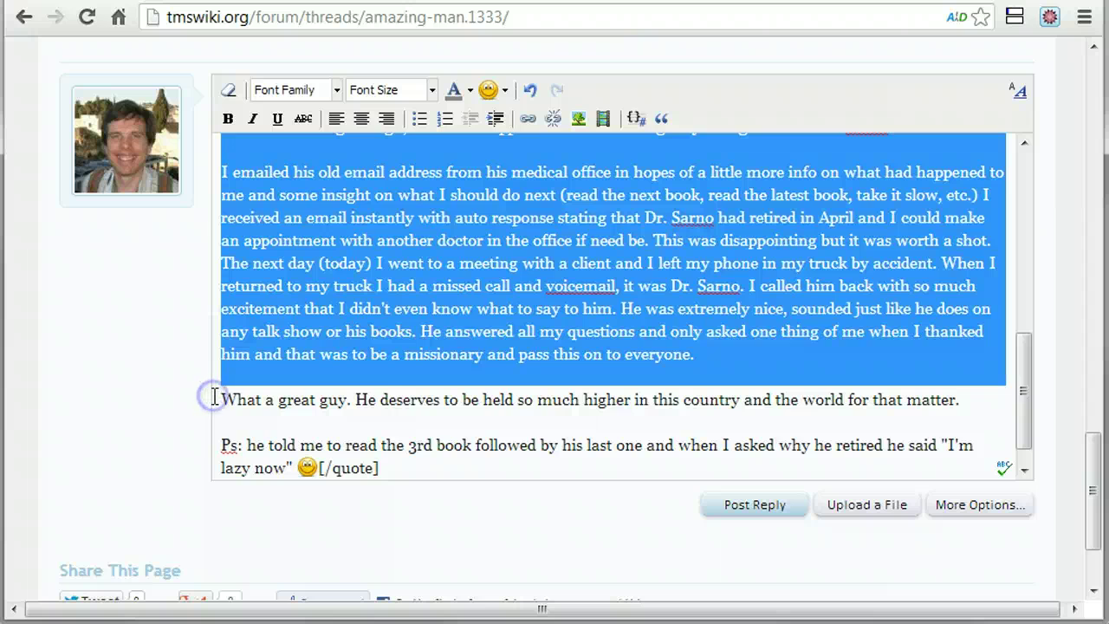
{"action": "key", "text": "BackSpace"}
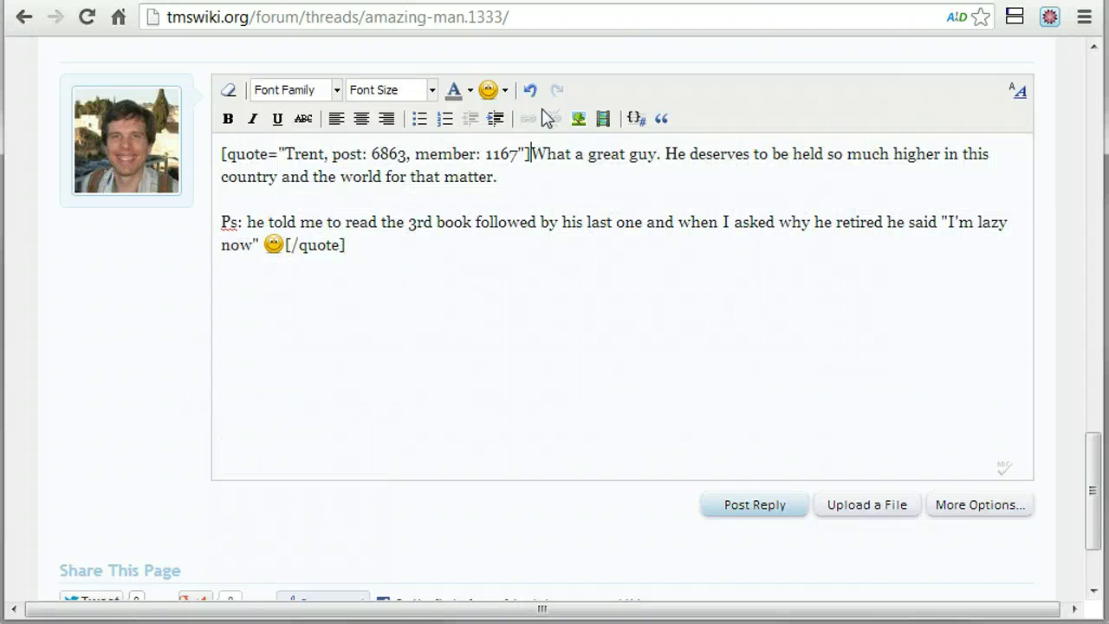
{"action": "left_click", "coordinate": [504, 176]}
{"action": "left_click_drag", "start_coordinate": [504, 176], "coordinate": [281, 249]}
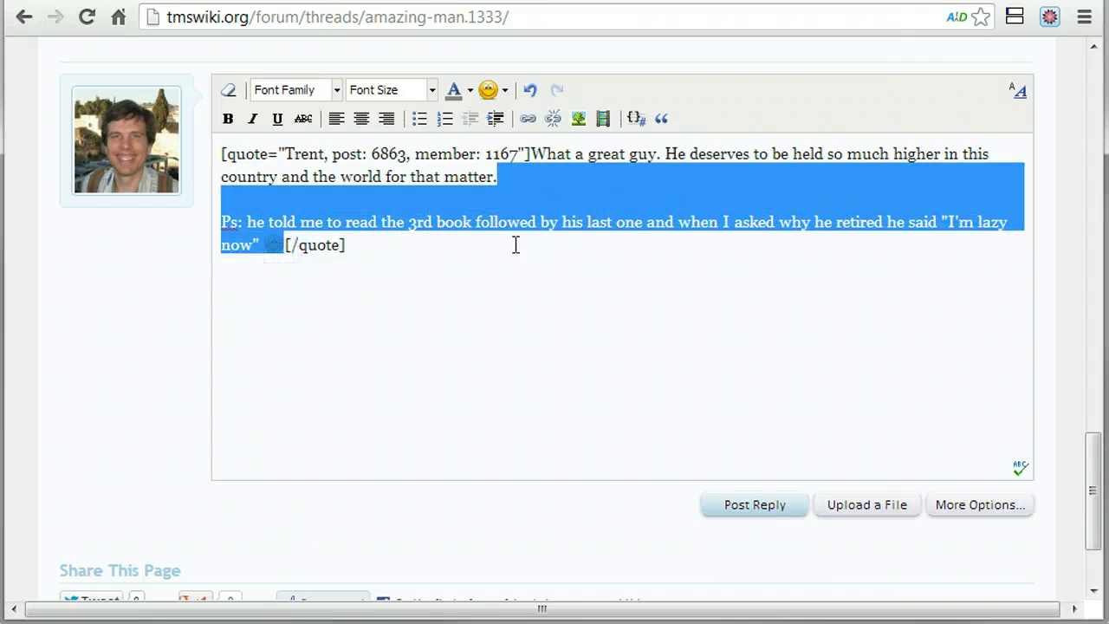
{"action": "key", "text": "Delete"}
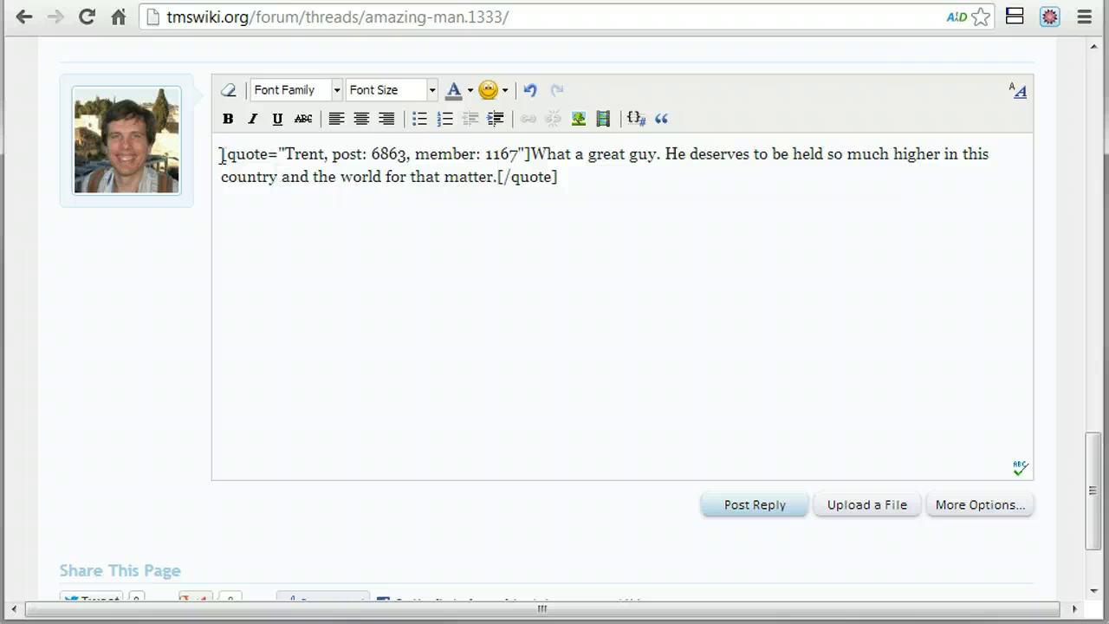
{"action": "left_click_drag", "start_coordinate": [530, 153], "coordinate": [497, 179]}
{"action": "left_click_drag", "start_coordinate": [223, 153], "coordinate": [569, 176]}
Write "He really is. He has revolutionized medicine and cares so much about his patients." on a new line below the quote
{"action": "left_click", "coordinate": [578, 184]}
{"action": "scroll", "coordinate": [579, 184], "scroll_direction": "up", "scroll_amount": 4}
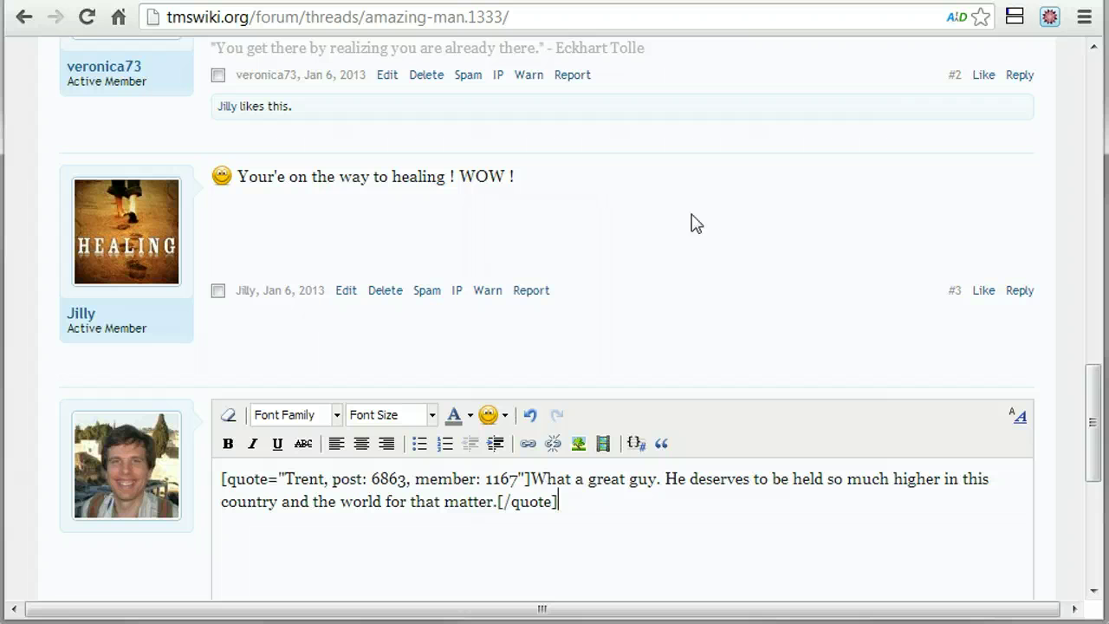
{"action": "scroll", "coordinate": [636, 290], "scroll_direction": "down", "scroll_amount": 1}
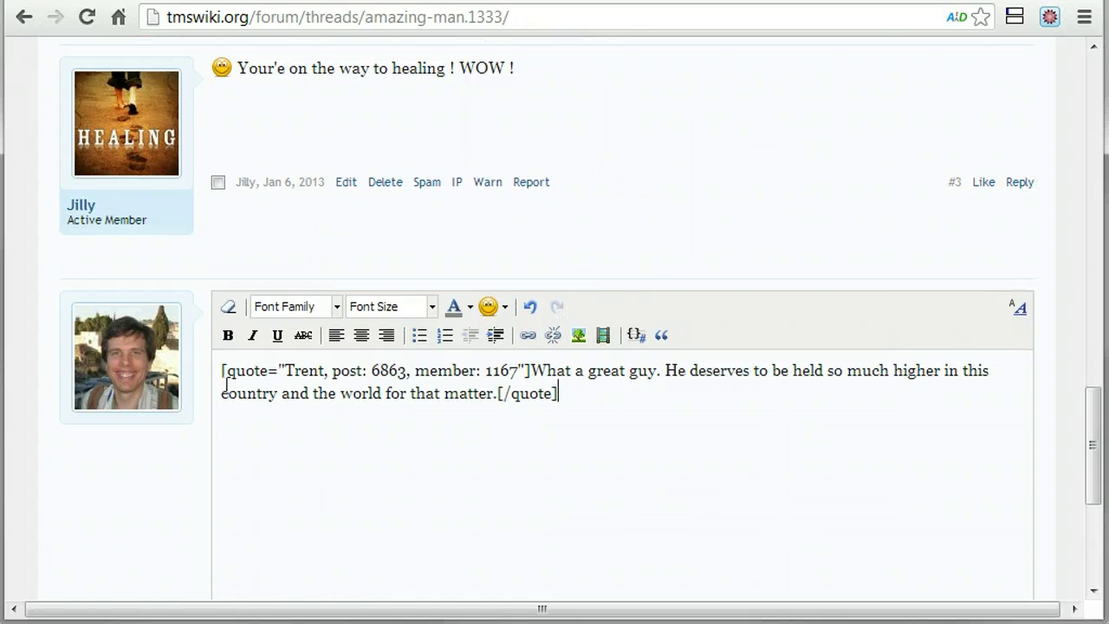
{"action": "scroll", "coordinate": [951, 89], "scroll_direction": "up", "scroll_amount": 1}
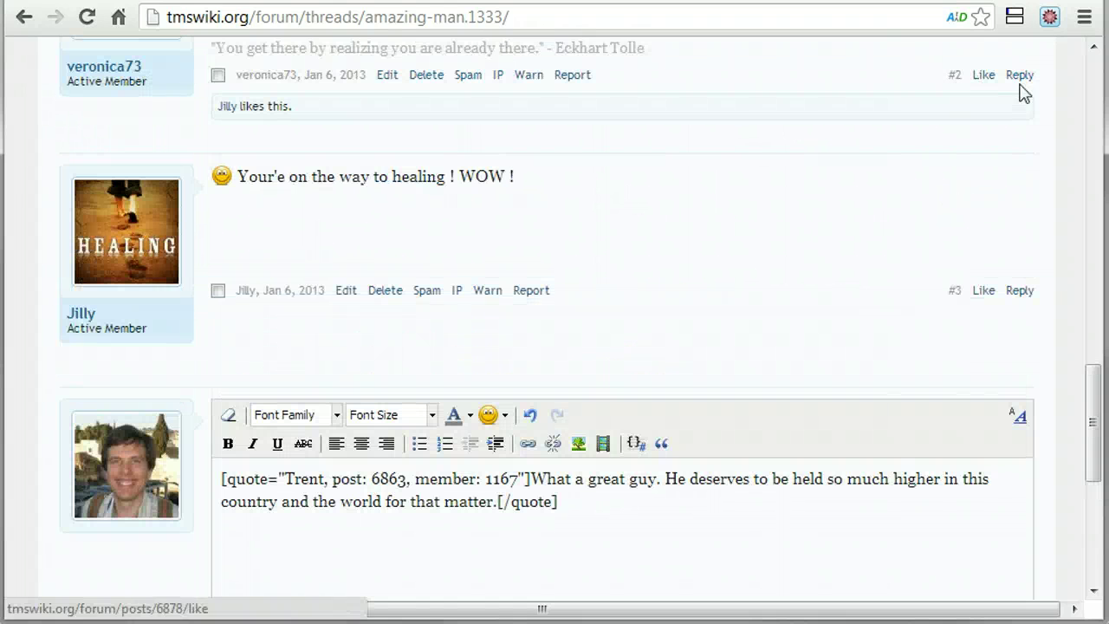
{"action": "key", "text": "Return"}
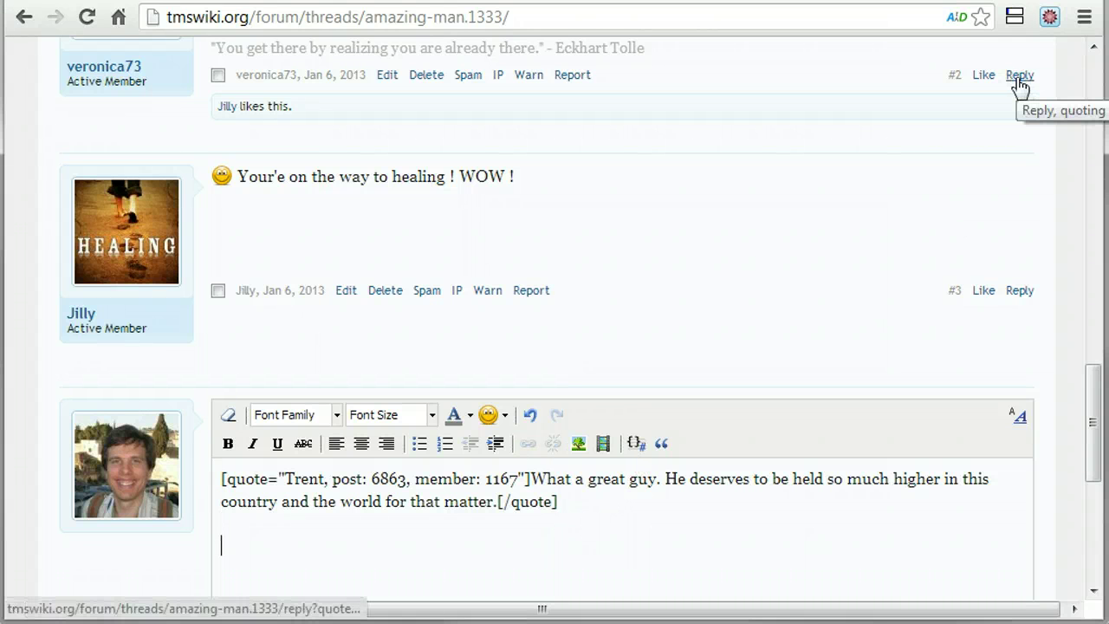
{"action": "left_click_drag", "start_coordinate": [1089, 387], "coordinate": [1093, 433]}
{"action": "left_click", "coordinate": [301, 373]}
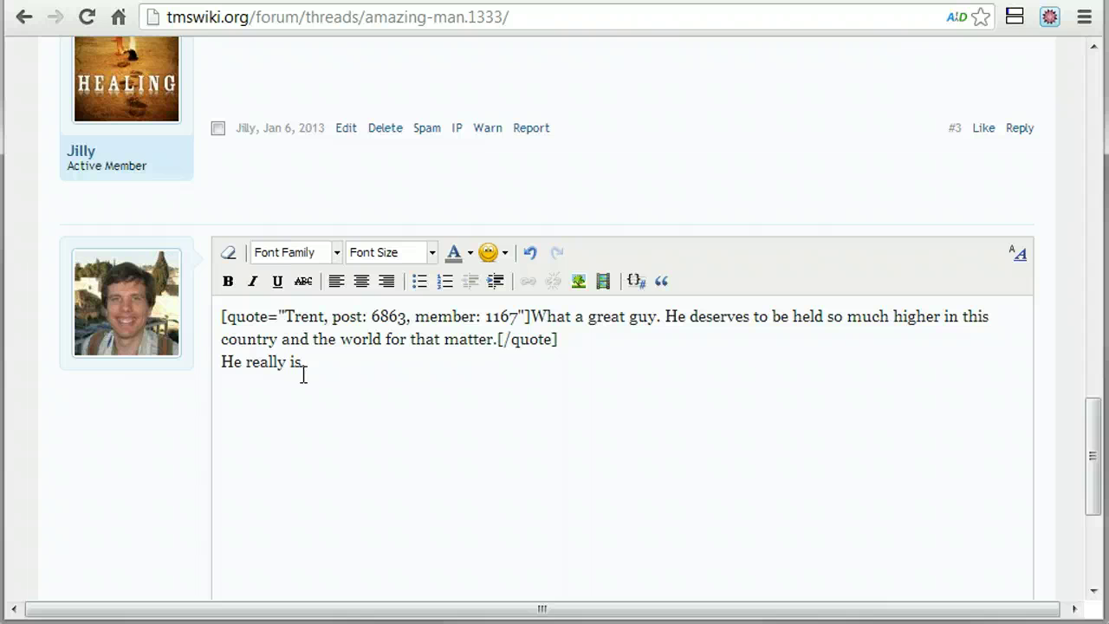
{"action": "type", "text": "He really is. He has revolutionized medicine and cares so much about his patients."}
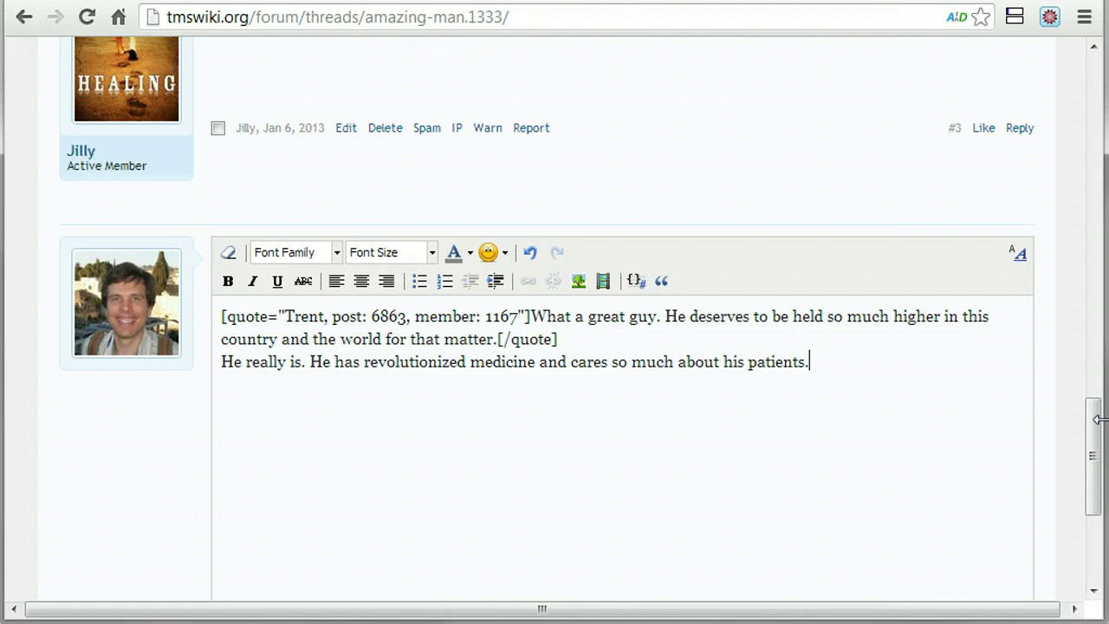
Review the drafted reply and open it in the full Reply to Thread editor with more options
{"action": "left_click_drag", "start_coordinate": [1098, 419], "coordinate": [1097, 445]}
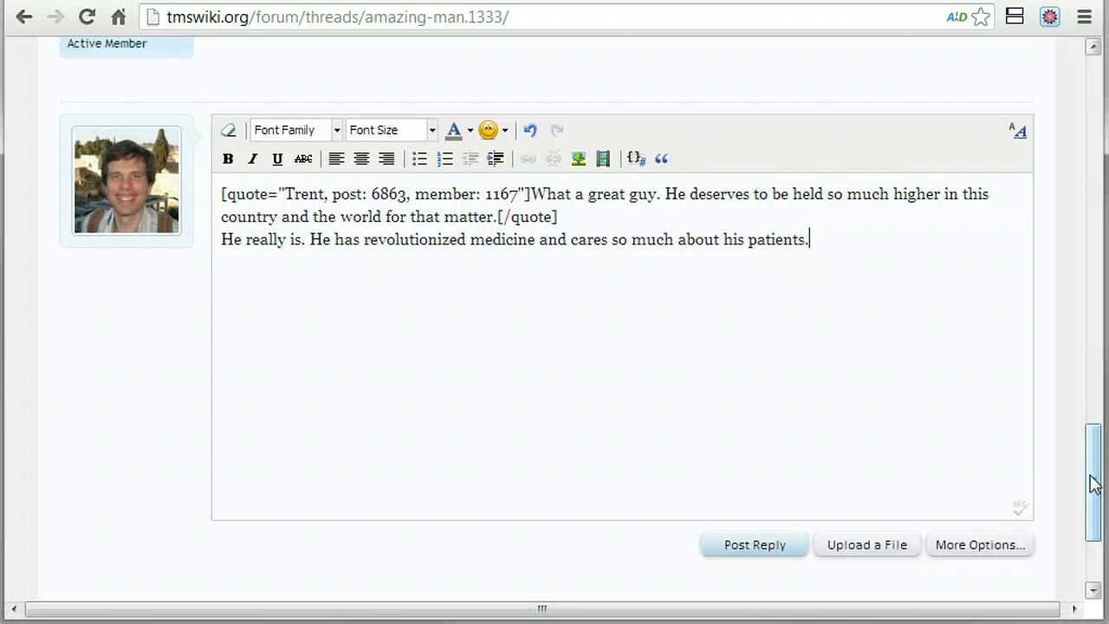
{"action": "left_click_drag", "start_coordinate": [1091, 471], "coordinate": [1093, 426]}
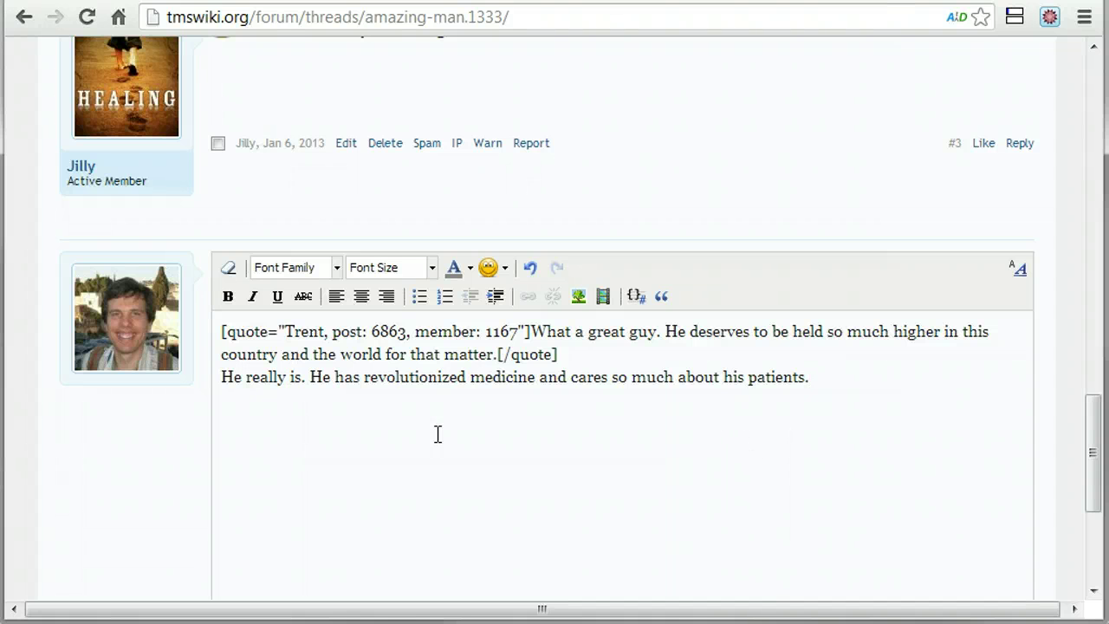
{"action": "left_click", "coordinate": [411, 483]}
{"action": "left_click", "coordinate": [871, 436]}
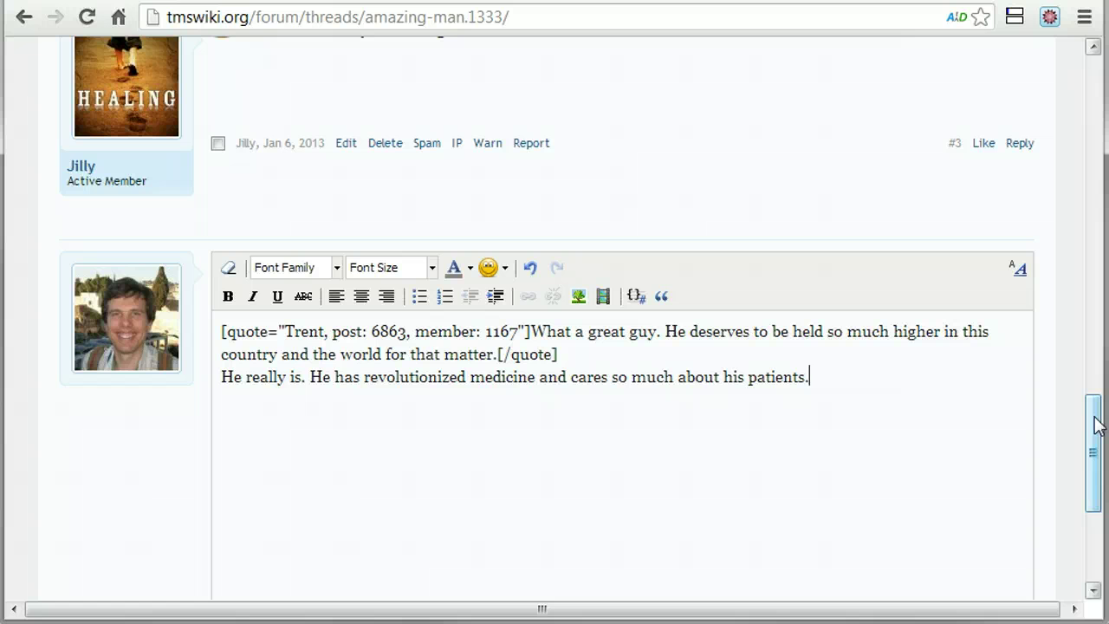
{"action": "left_click_drag", "start_coordinate": [1094, 425], "coordinate": [1094, 463]}
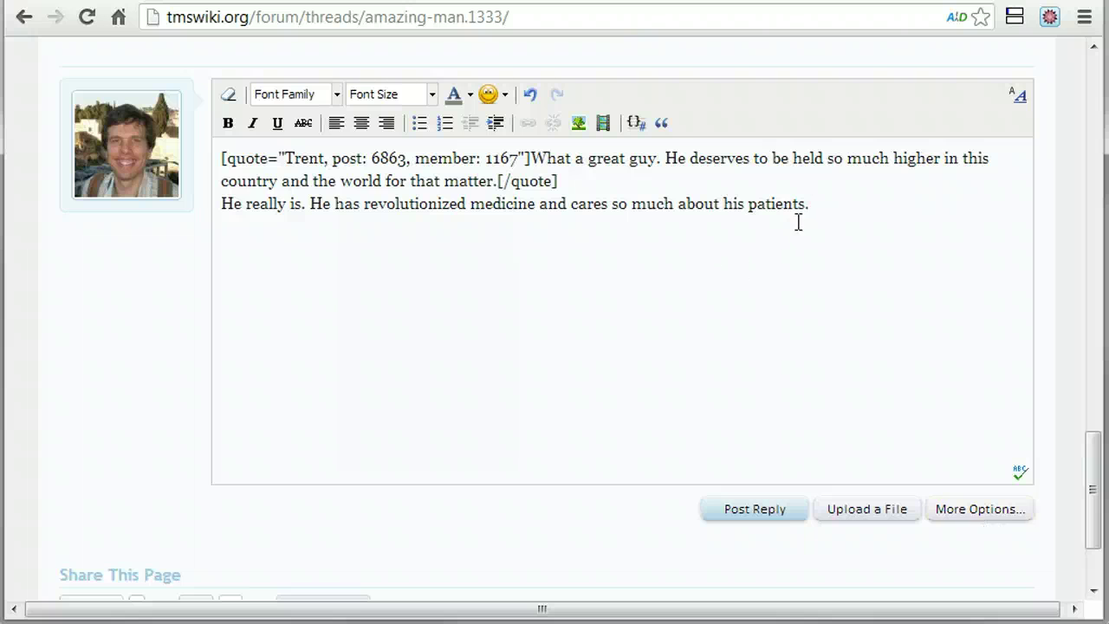
{"action": "left_click_drag", "start_coordinate": [829, 202], "coordinate": [222, 138]}
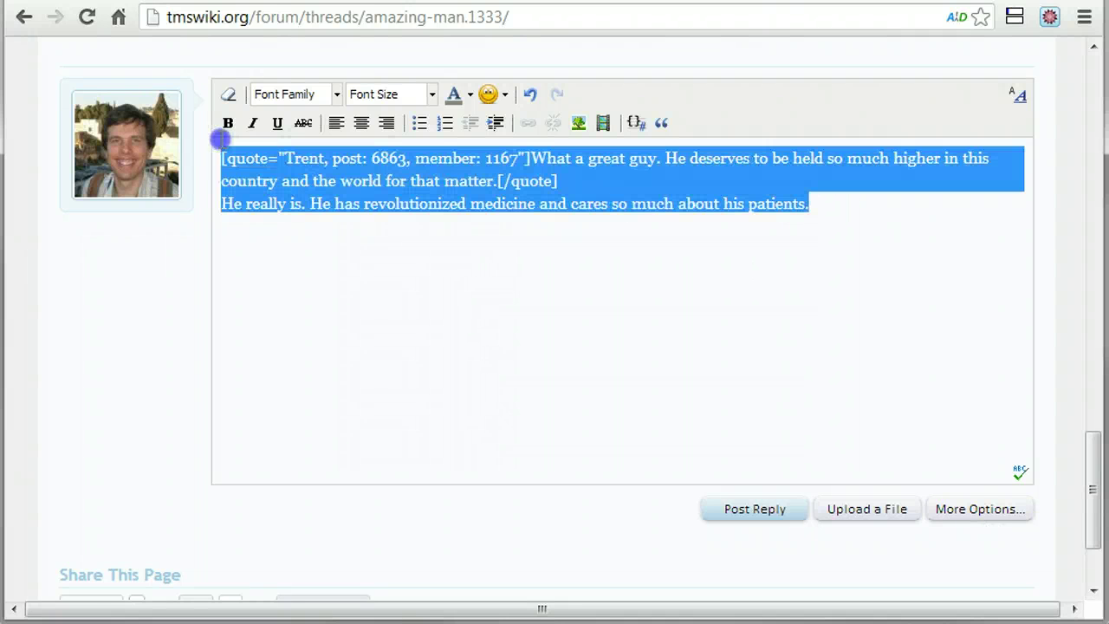
{"action": "left_click", "coordinate": [976, 511]}
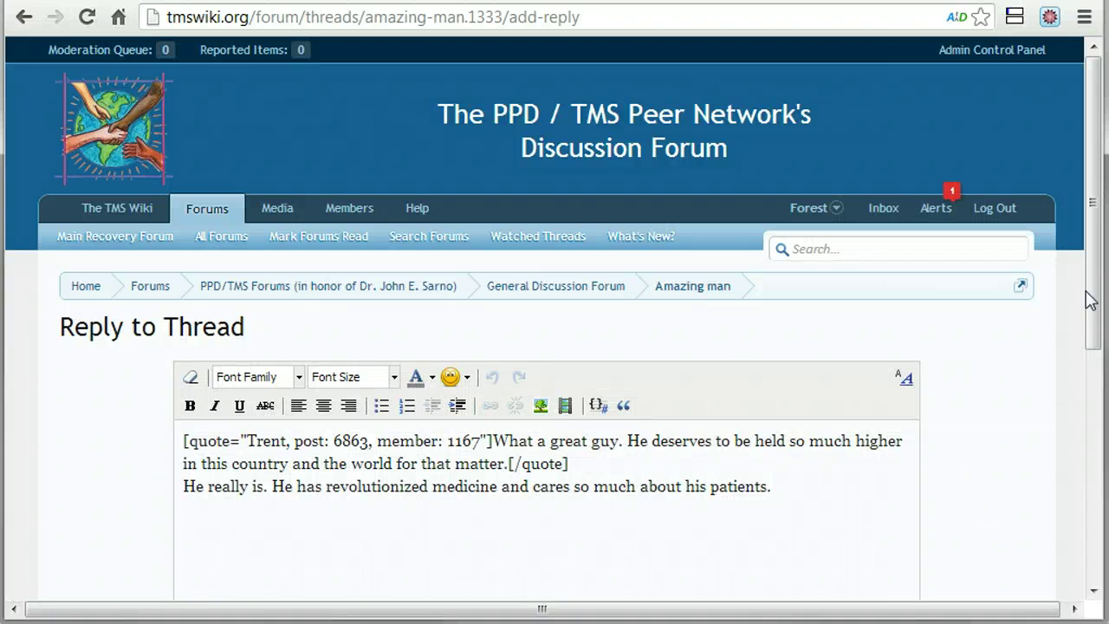
Look over the reply's posting options and generate a preview of the reply
{"action": "left_click_drag", "start_coordinate": [1091, 298], "coordinate": [1104, 365]}
{"action": "scroll", "coordinate": [1095, 392], "scroll_direction": "down", "scroll_amount": 3}
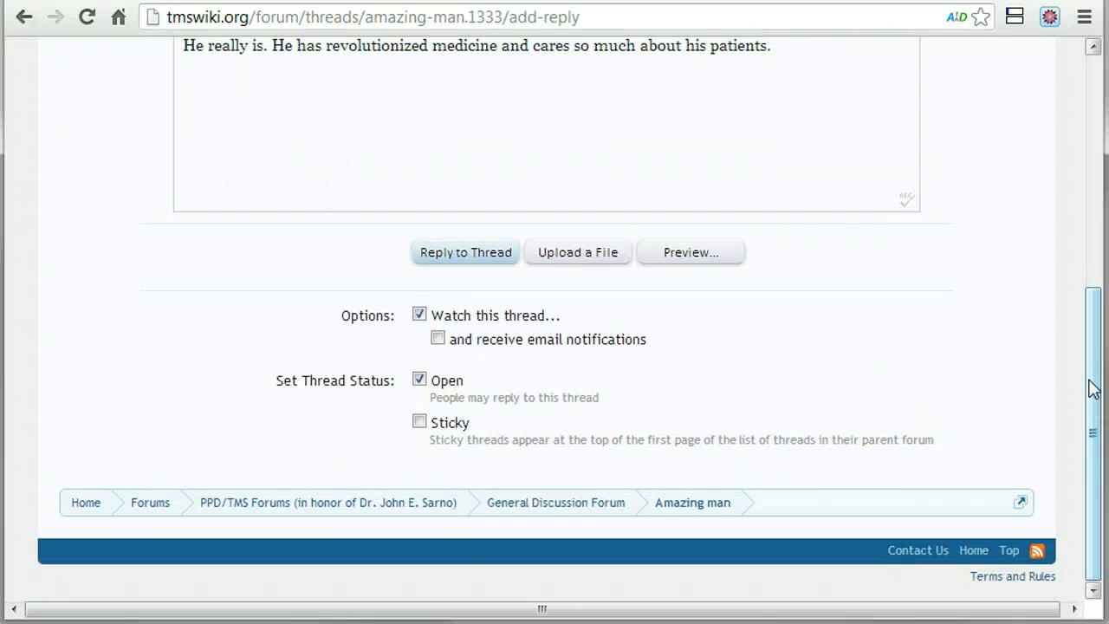
{"action": "scroll", "coordinate": [1092, 389], "scroll_direction": "up", "scroll_amount": 3}
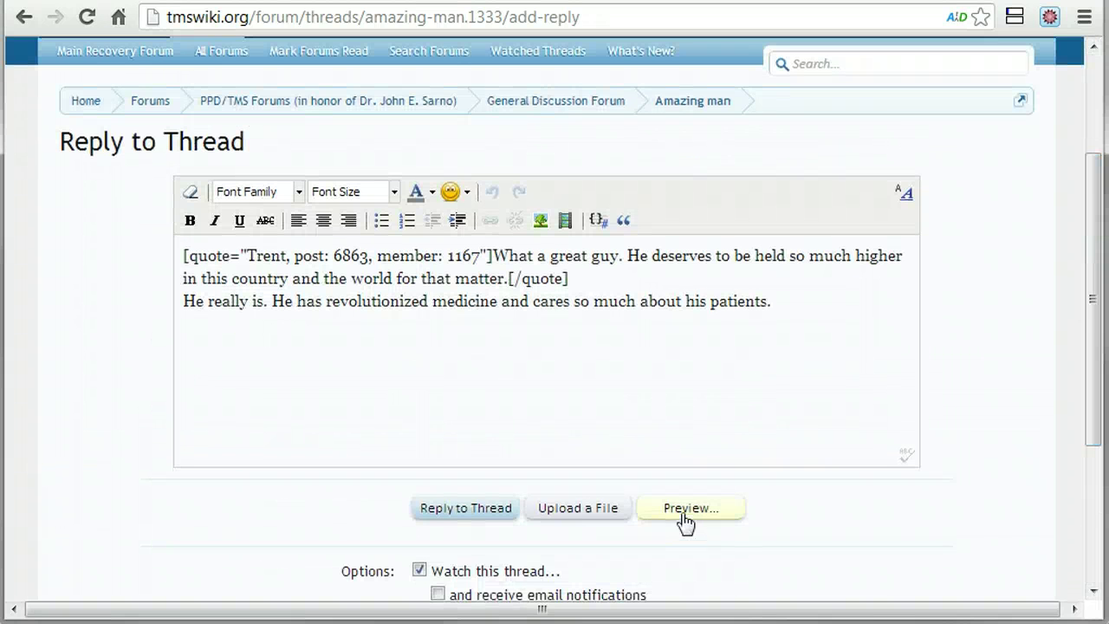
{"action": "left_click", "coordinate": [682, 511]}
{"action": "left_click_drag", "start_coordinate": [1094, 305], "coordinate": [1095, 255]}
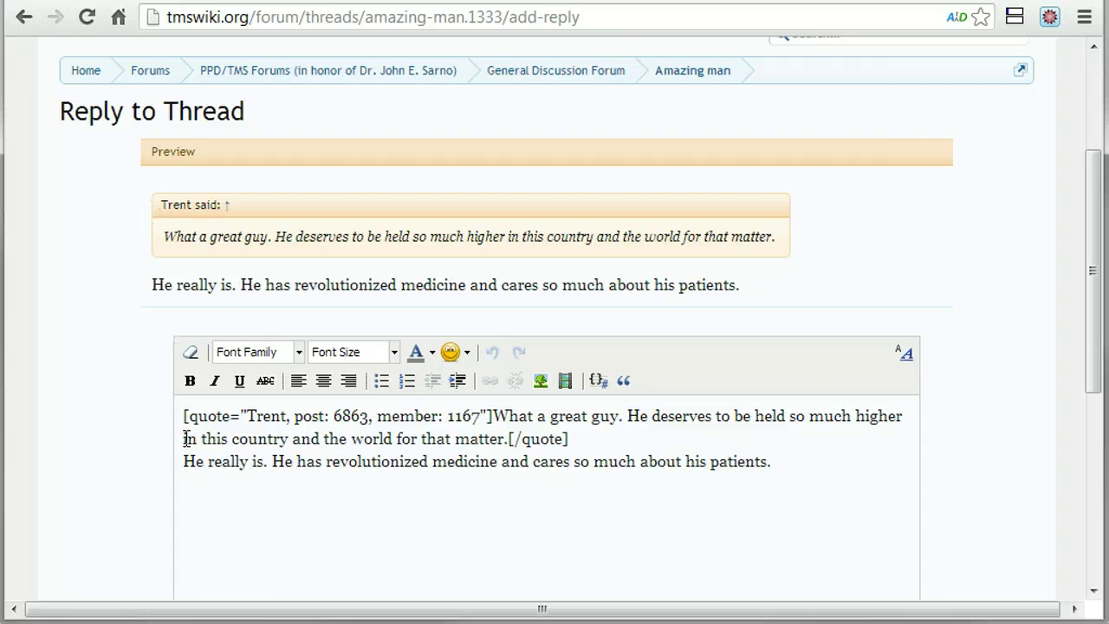
Compare the quote tags, quoted passage and response text in the editor with their appearance in the preview
{"action": "left_click_drag", "start_coordinate": [185, 416], "coordinate": [589, 442]}
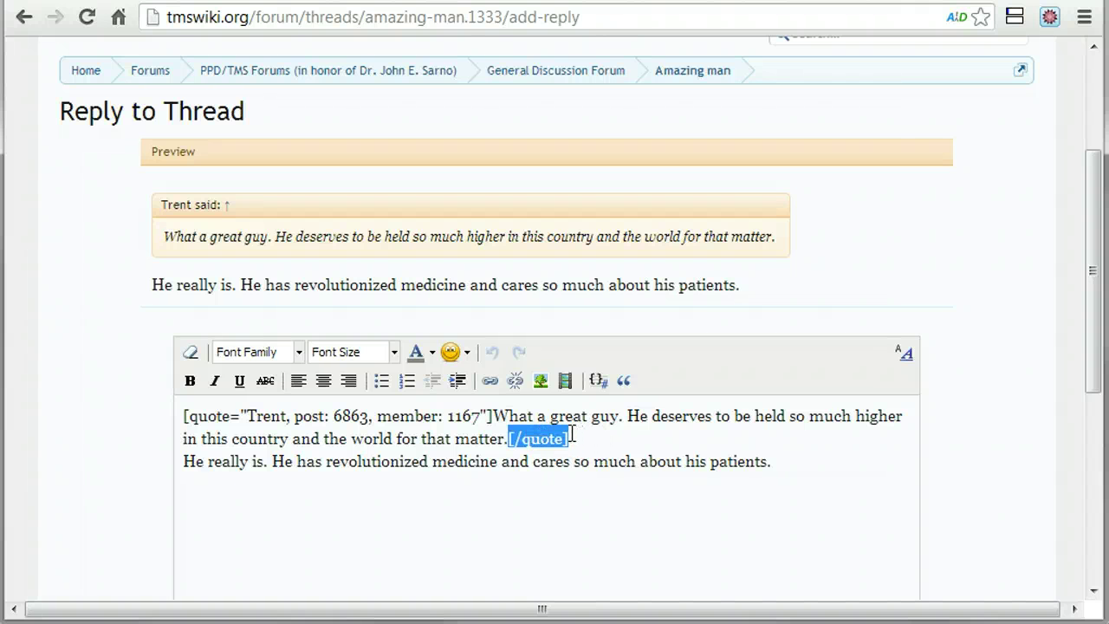
{"action": "left_click", "coordinate": [500, 416]}
{"action": "mouse_move", "coordinate": [507, 417]}
{"action": "left_mouse_down"}
{"action": "mouse_move", "coordinate": [523, 438]}
{"action": "mouse_move", "coordinate": [508, 437]}
{"action": "left_mouse_up"}
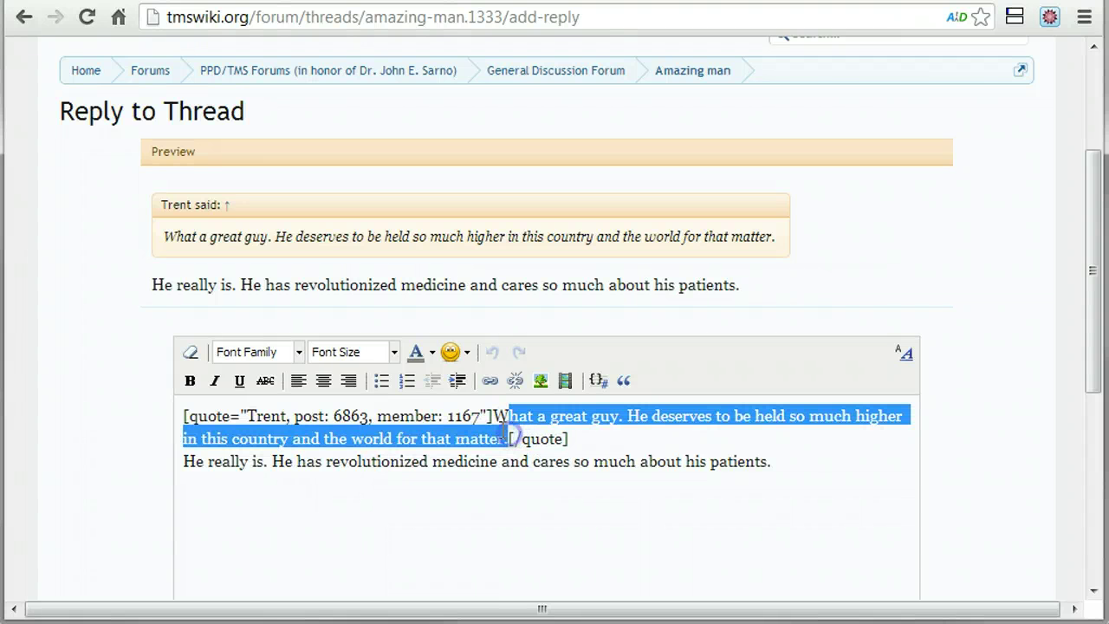
{"action": "left_click_drag", "start_coordinate": [165, 236], "coordinate": [780, 238]}
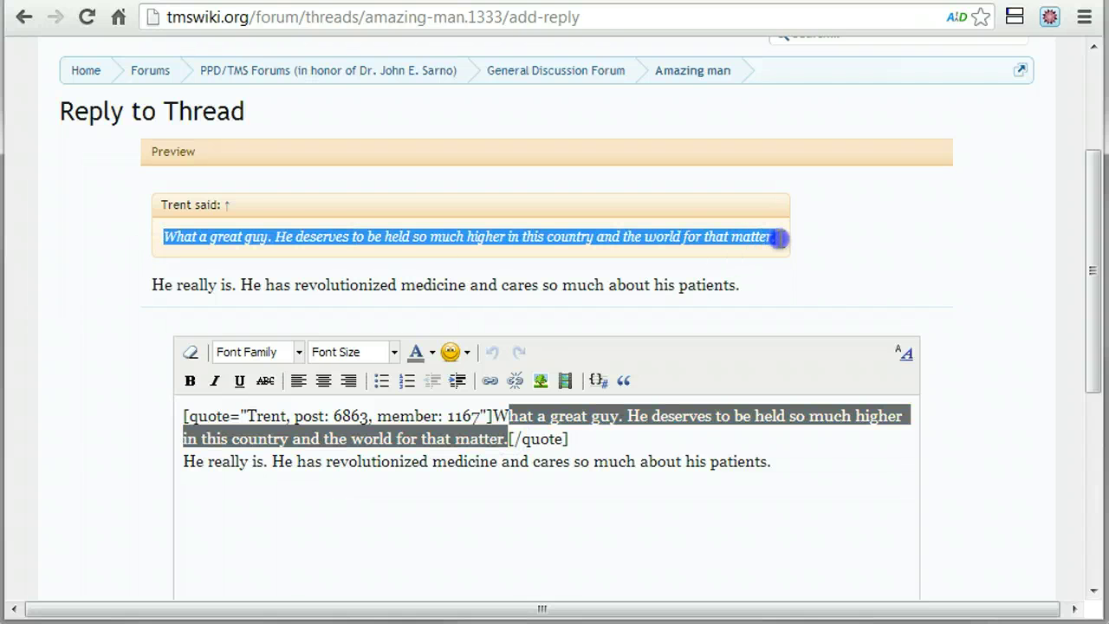
{"action": "left_click", "coordinate": [183, 461]}
{"action": "left_click_drag", "start_coordinate": [183, 461], "coordinate": [812, 476]}
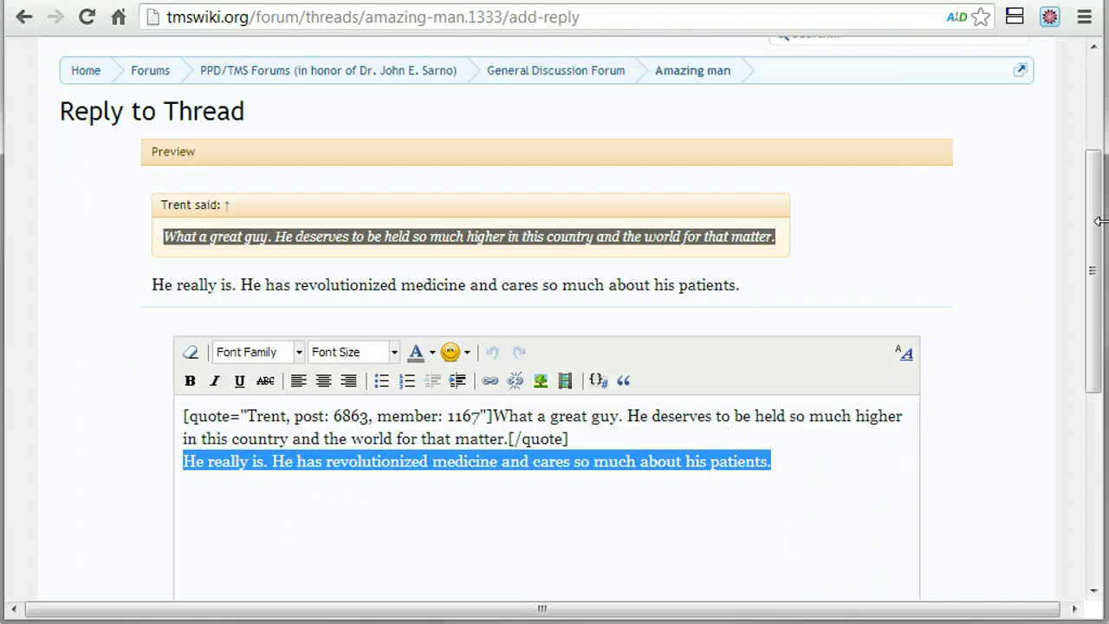
Add a second paragraph below the response asking the quoted member by name "How are things coming along", separated by a blank line
{"action": "left_click", "coordinate": [881, 481]}
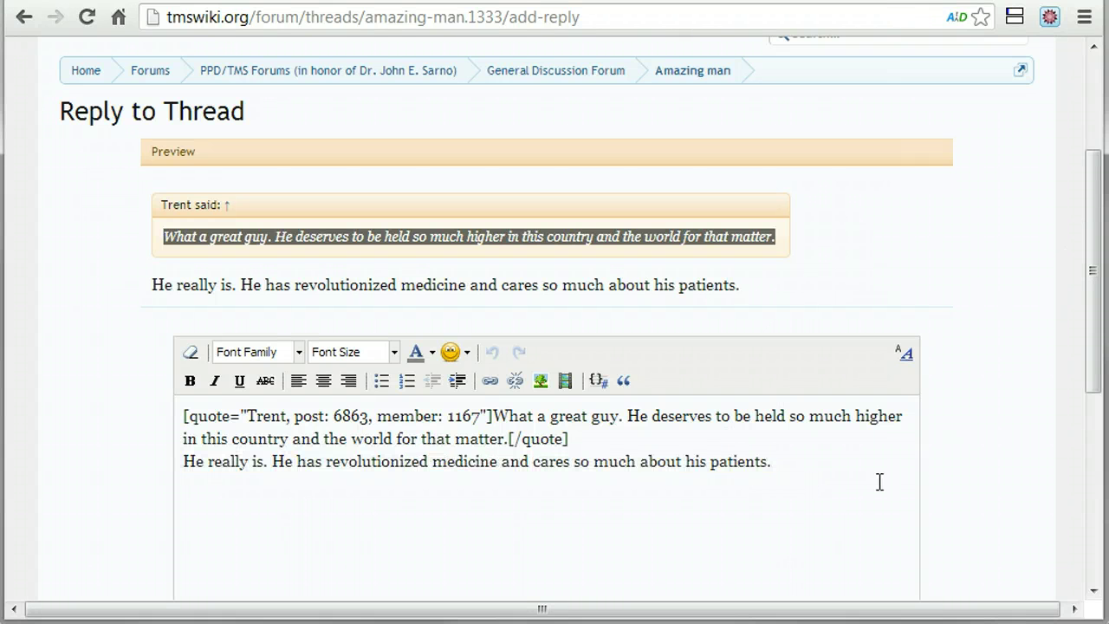
{"action": "key", "text": "Return"}
{"action": "key", "text": "Return"}
{"action": "type", "text": "How "}
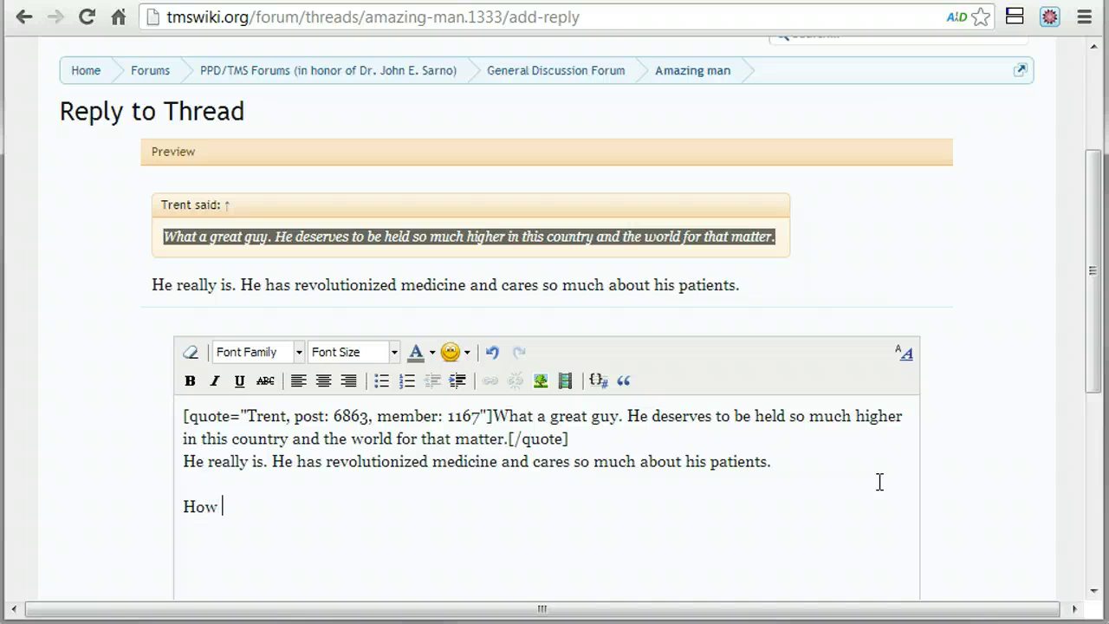
{"action": "type", "text": "are things"}
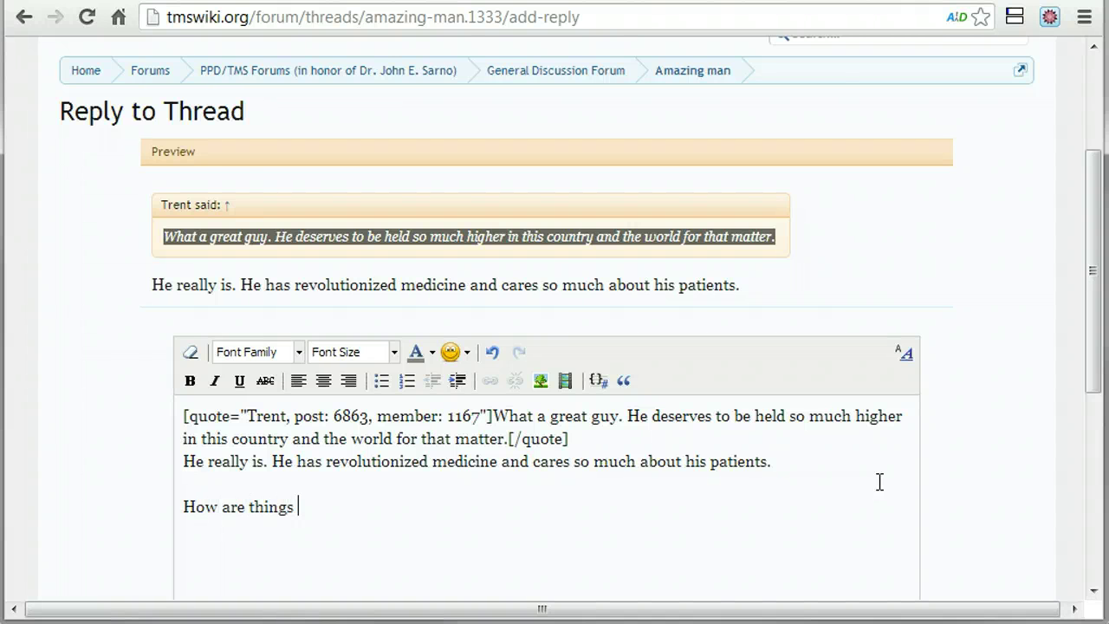
{"action": "type", "text": " coming along, "}
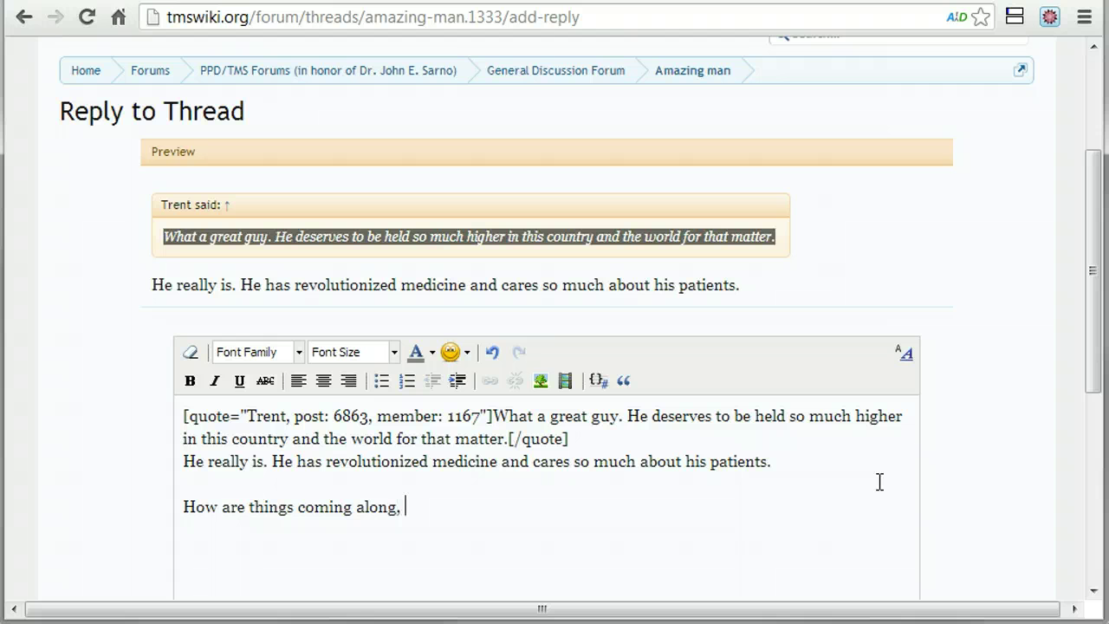
{"action": "type", "text": "Trent?"}
Post the finished reply to the thread and bring the published post into view
{"action": "left_click_drag", "start_coordinate": [1095, 212], "coordinate": [1082, 389]}
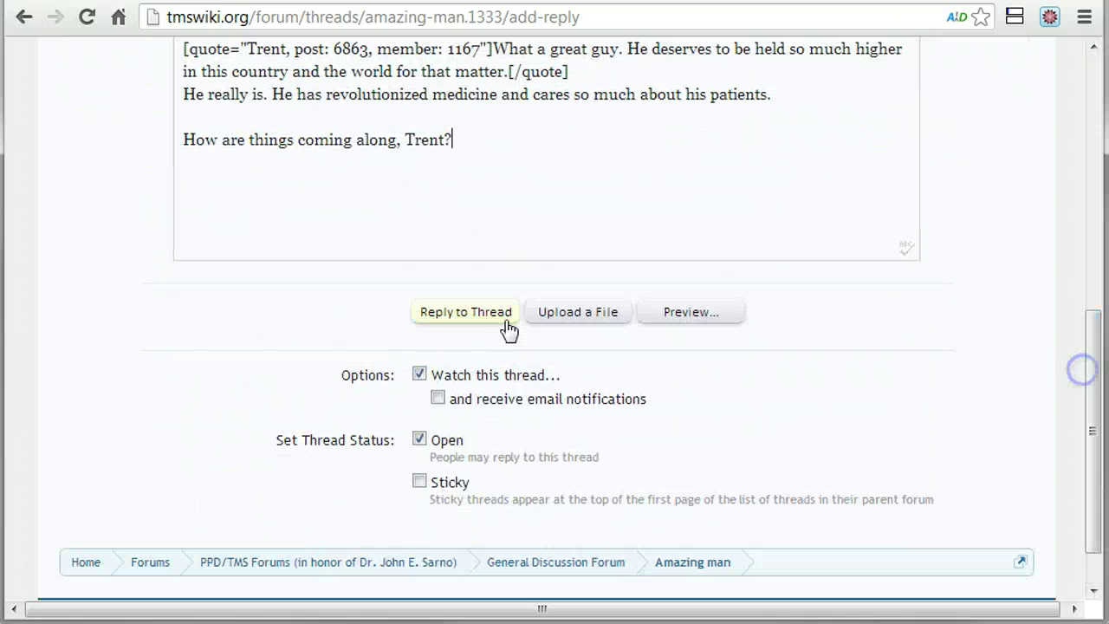
{"action": "left_click", "coordinate": [476, 317]}
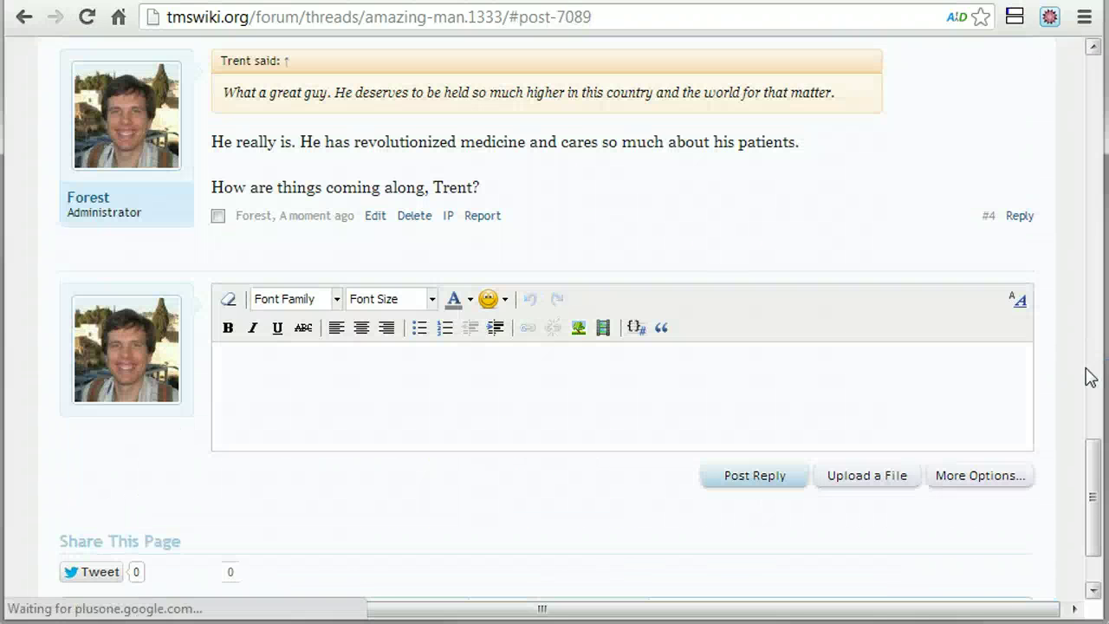
{"action": "left_click_drag", "start_coordinate": [1087, 453], "coordinate": [1093, 424]}
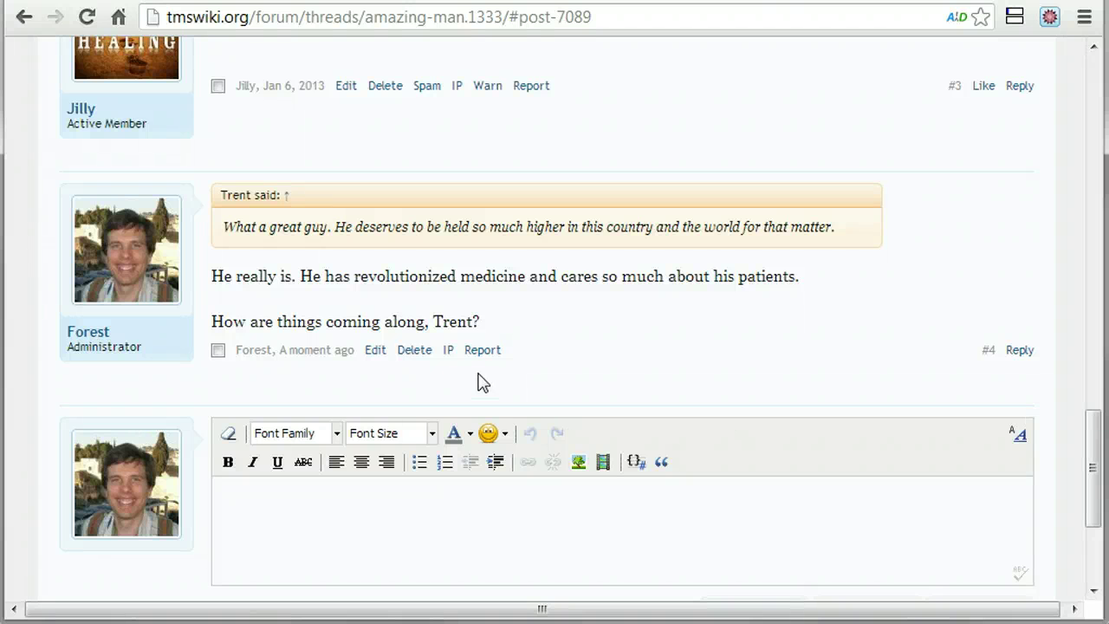
Open the posted reply for editing, examine the quote tag's keyword, member name, member number and post number, and close it without saving
{"action": "left_click", "coordinate": [379, 353]}
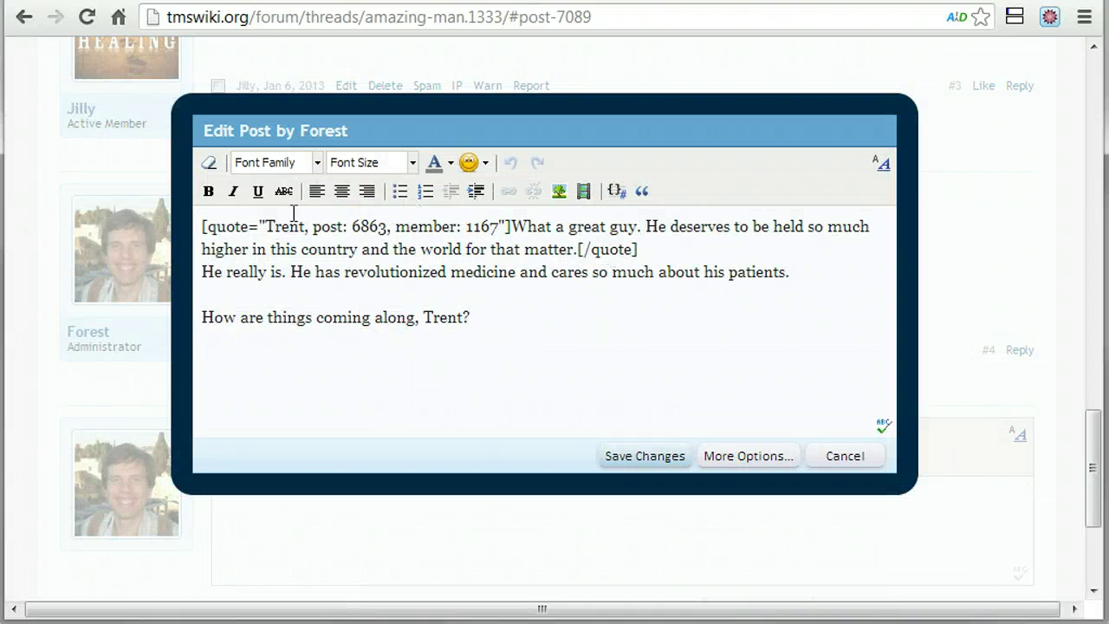
{"action": "left_click", "coordinate": [208, 226]}
{"action": "left_click_drag", "start_coordinate": [207, 226], "coordinate": [265, 229]}
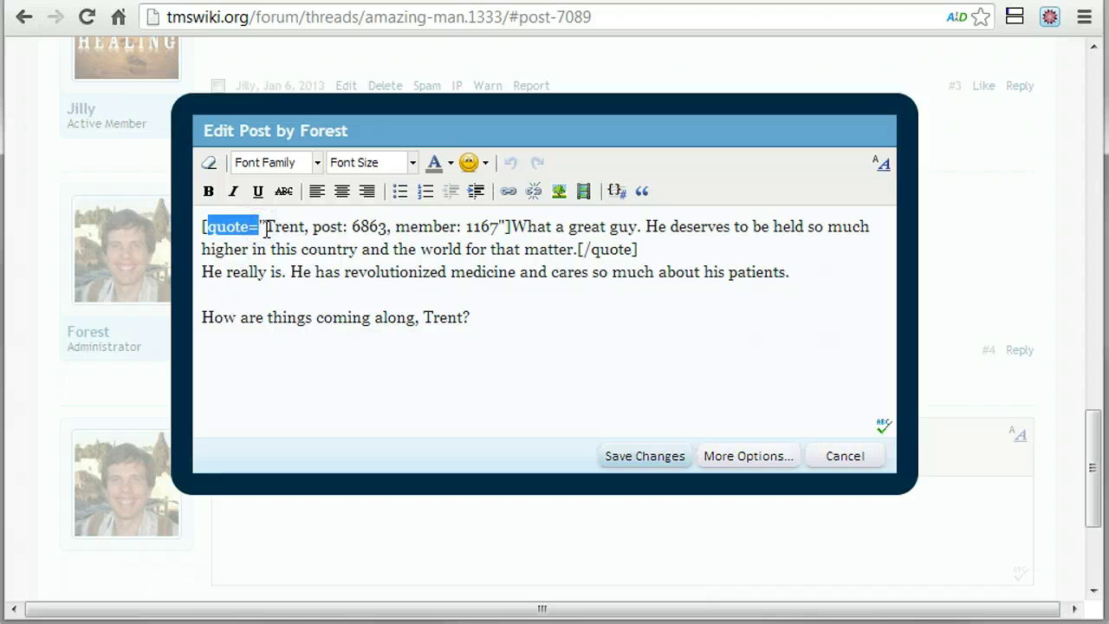
{"action": "left_click", "coordinate": [265, 227]}
{"action": "left_click", "coordinate": [268, 226]}
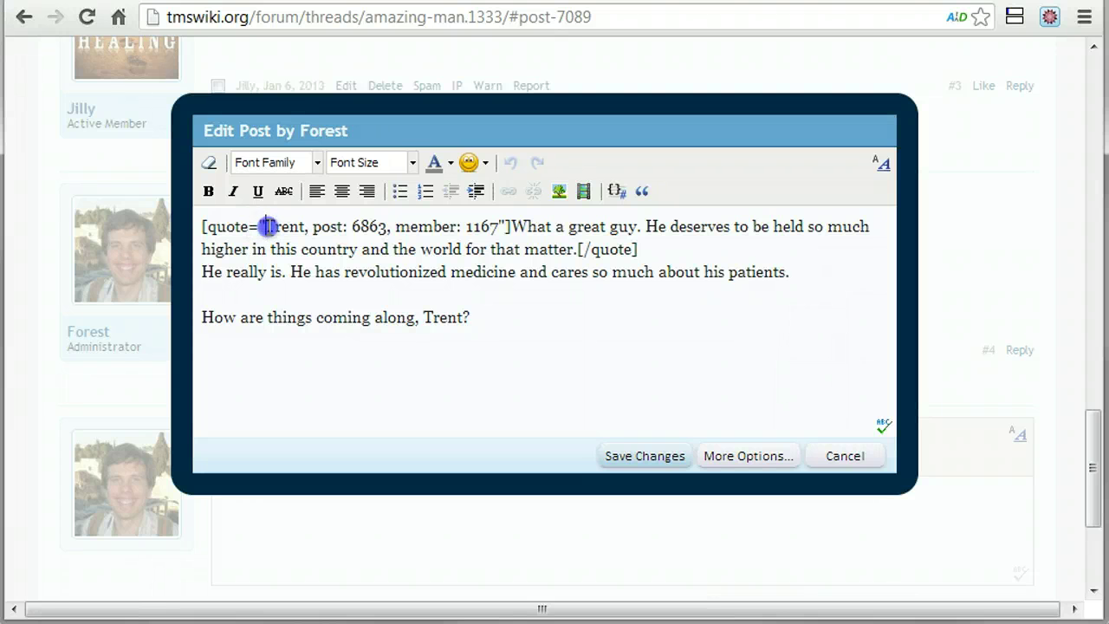
{"action": "left_click_drag", "start_coordinate": [268, 226], "coordinate": [304, 228]}
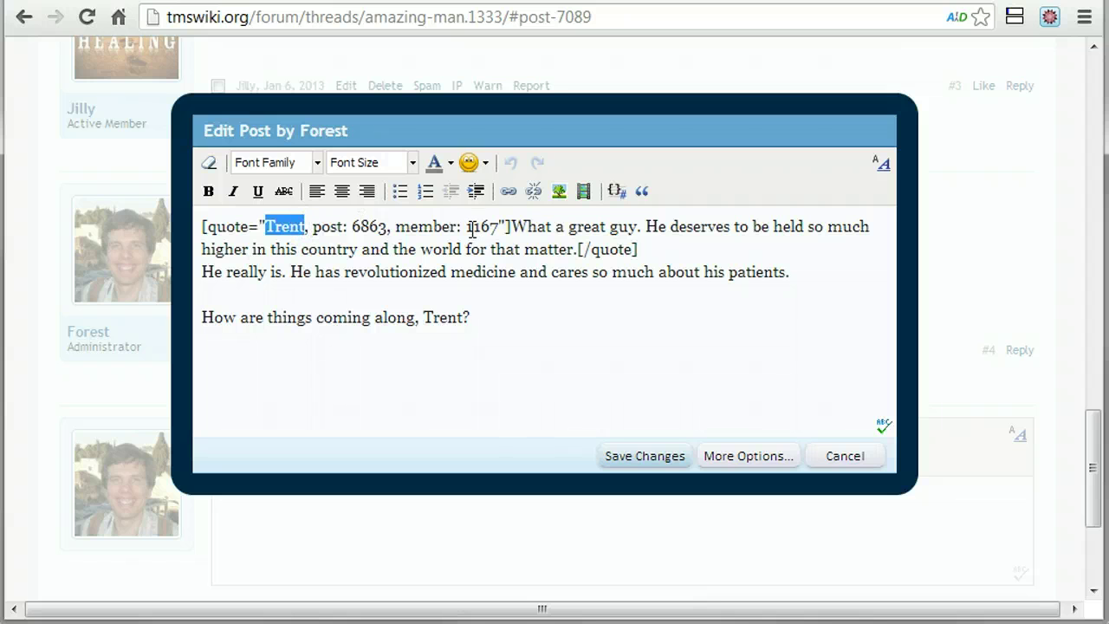
{"action": "left_click_drag", "start_coordinate": [466, 226], "coordinate": [496, 224]}
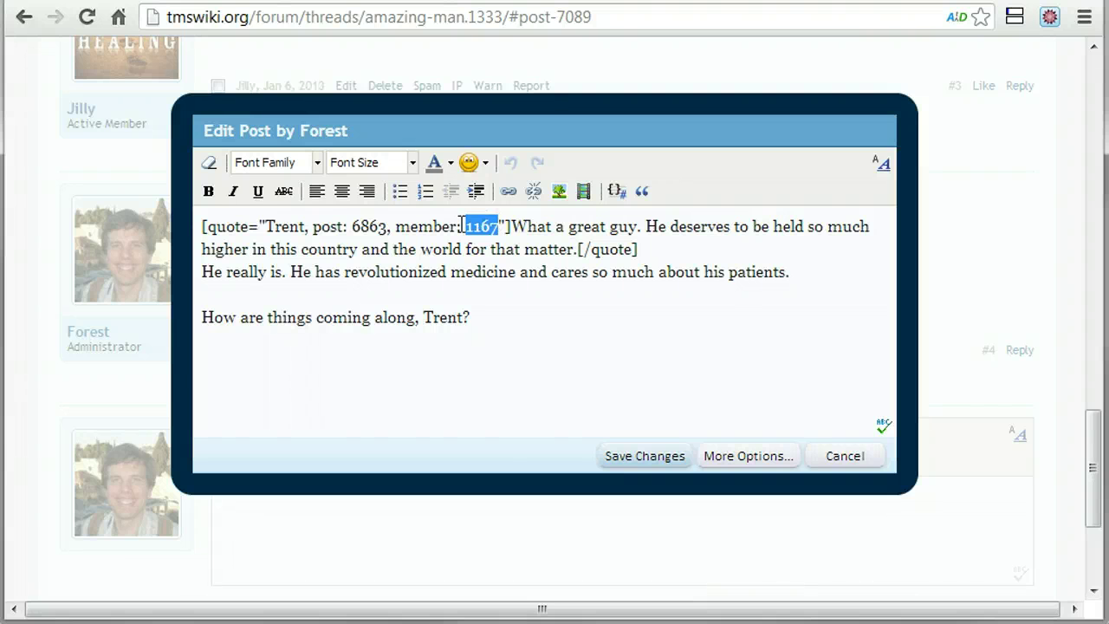
{"action": "left_click_drag", "start_coordinate": [354, 227], "coordinate": [386, 230]}
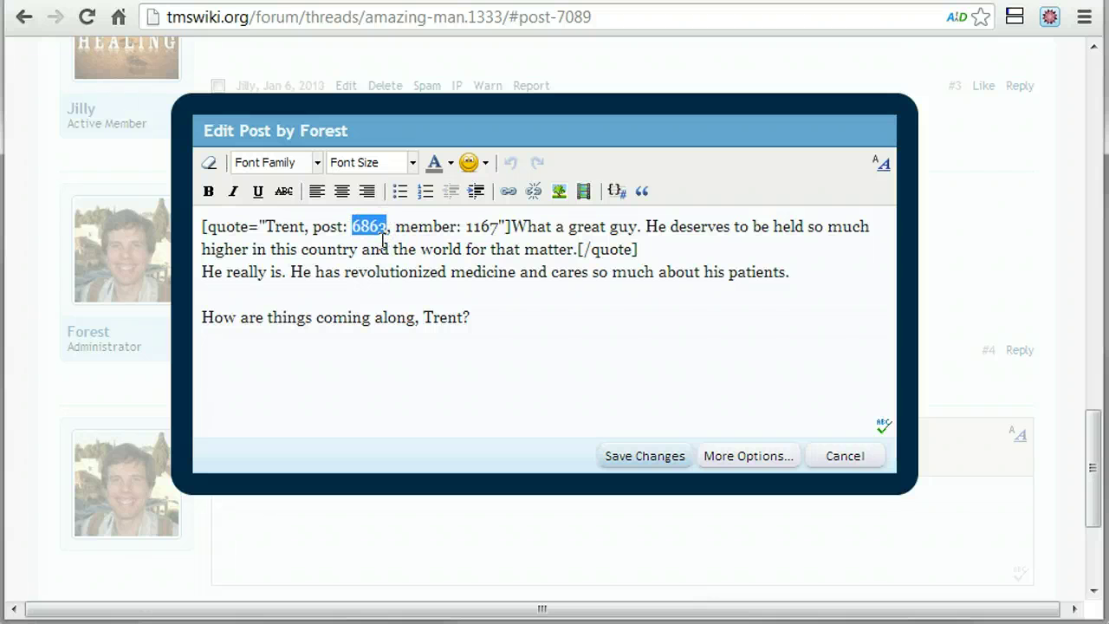
{"action": "left_click", "coordinate": [837, 459]}
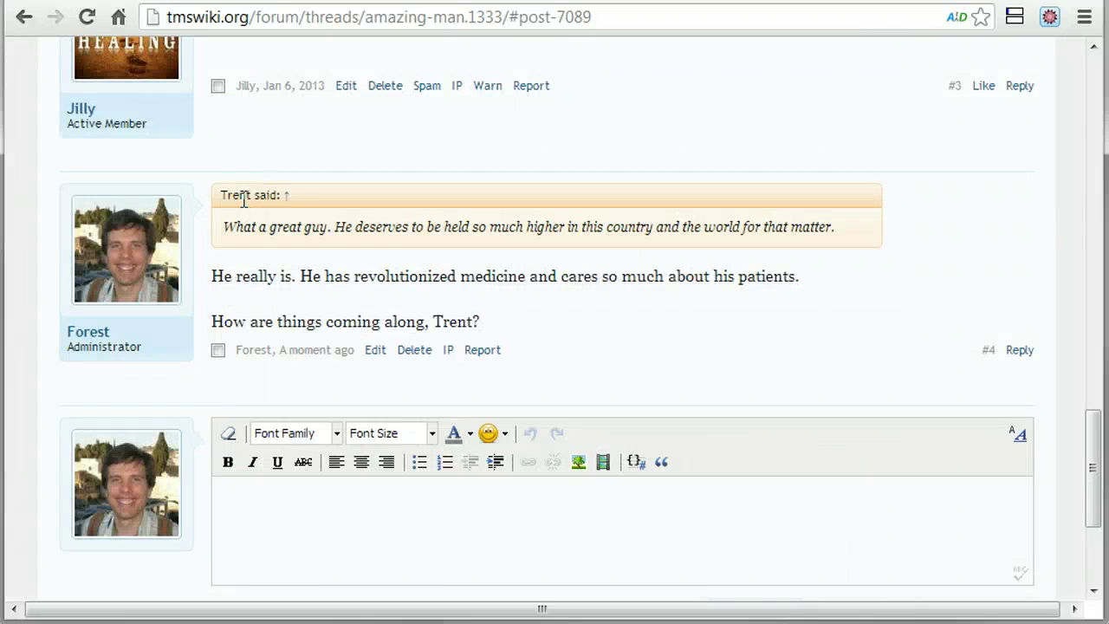
Compare the posted quote's header with the attribution and quoted passage in the post's edit window, leaving the post unsaved
{"action": "triple_click", "coordinate": [233, 194]}
{"action": "left_click", "coordinate": [230, 192]}
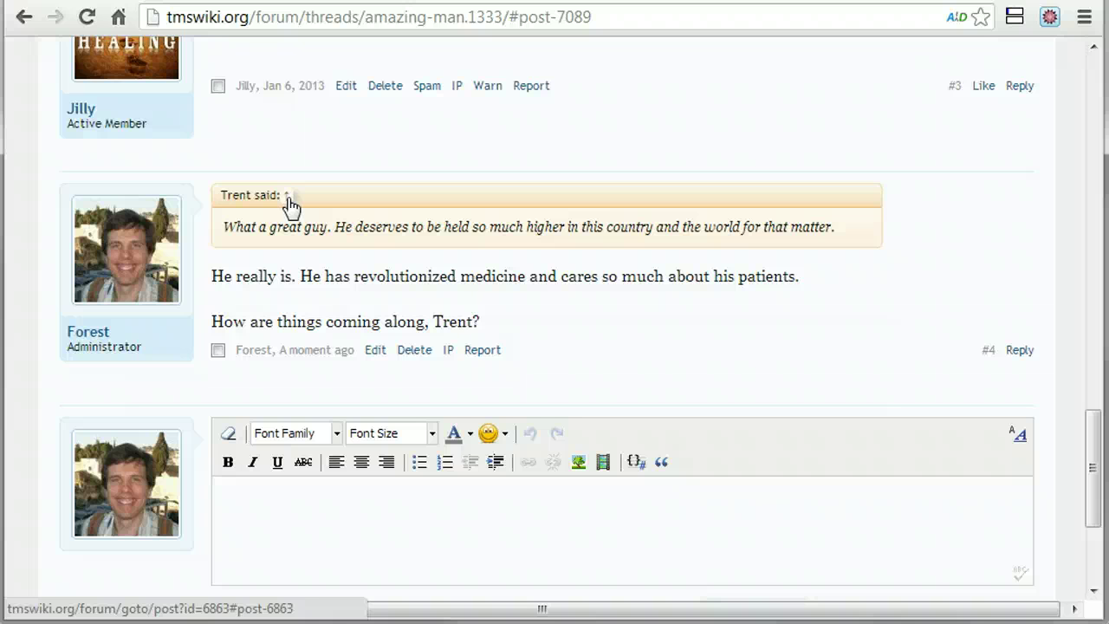
{"action": "left_click", "coordinate": [378, 351]}
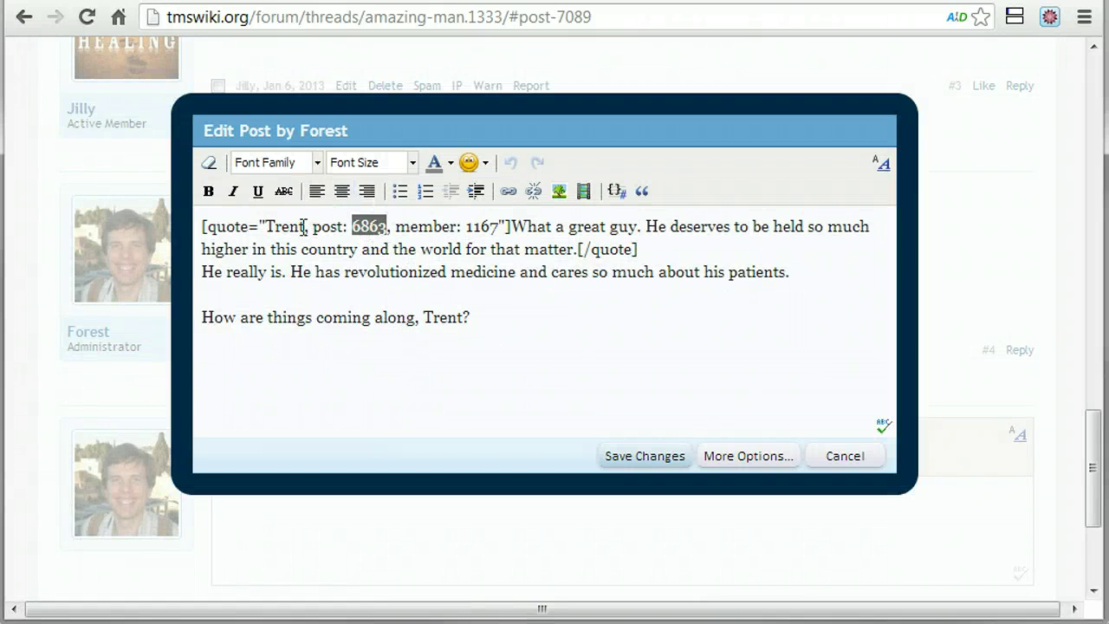
{"action": "left_click_drag", "start_coordinate": [264, 226], "coordinate": [494, 226]}
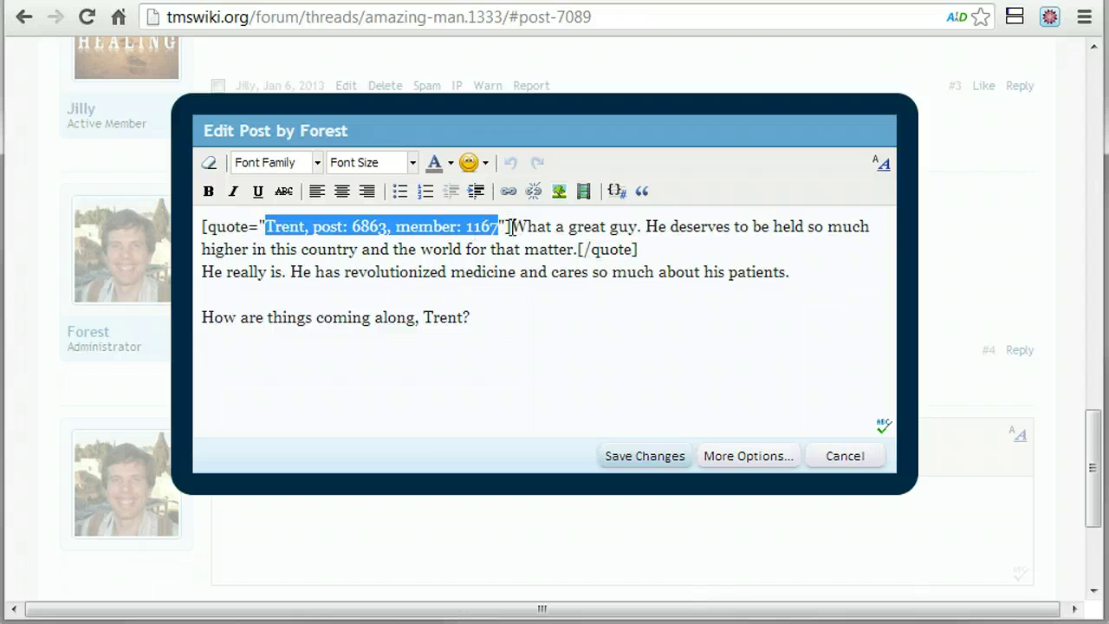
{"action": "left_click_drag", "start_coordinate": [511, 227], "coordinate": [574, 247]}
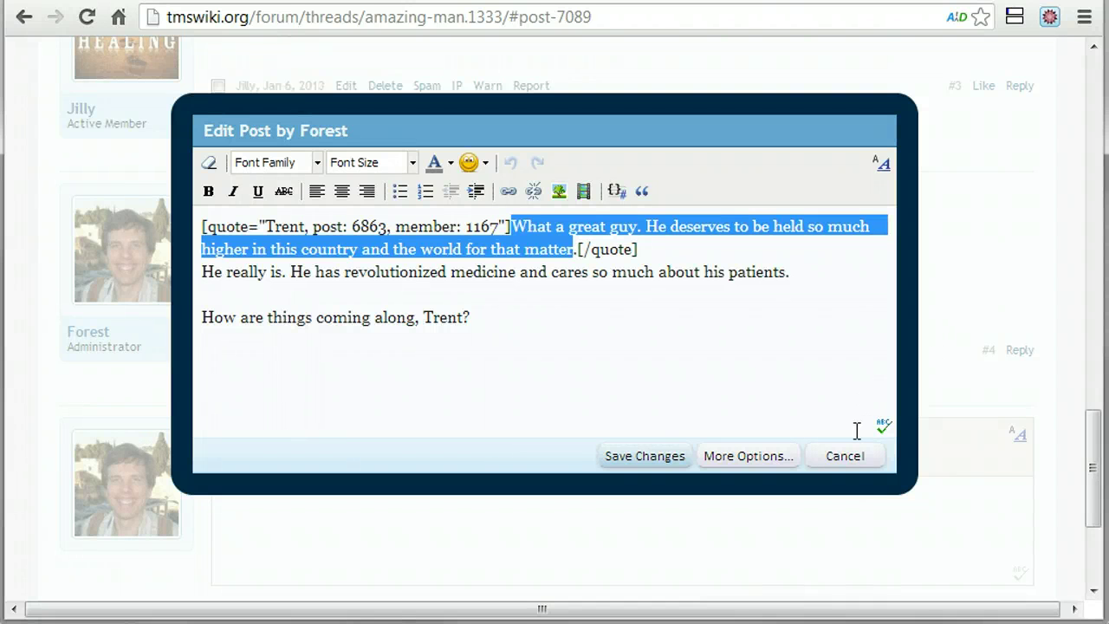
{"action": "left_click", "coordinate": [866, 461]}
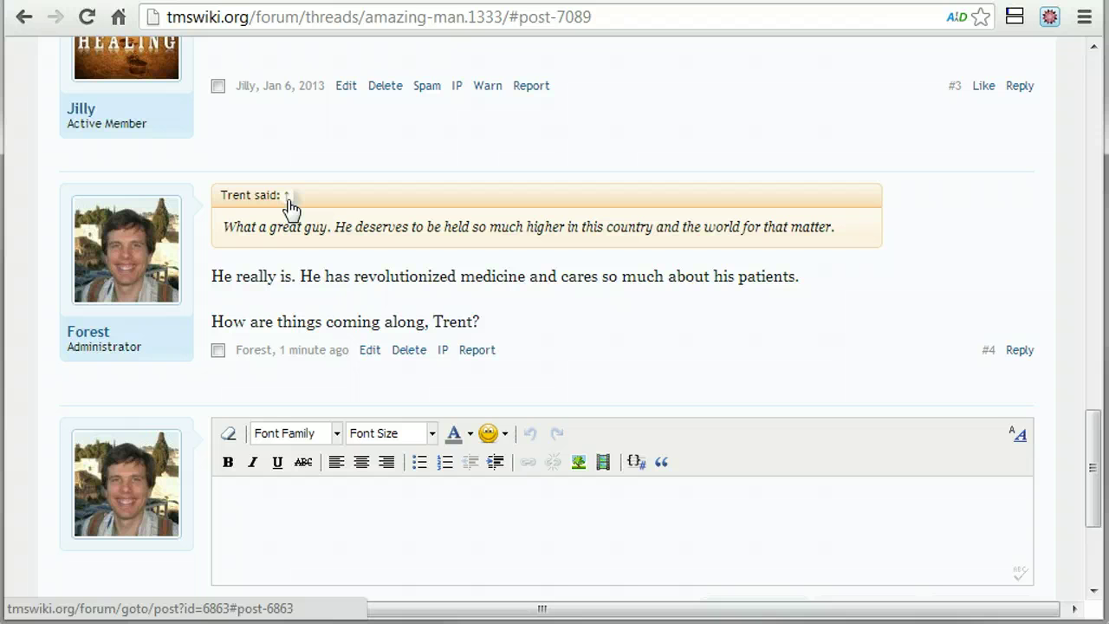
Follow the quote header's arrow link to the original post and look through the thread from there back towards the reply
{"action": "left_click", "coordinate": [287, 205]}
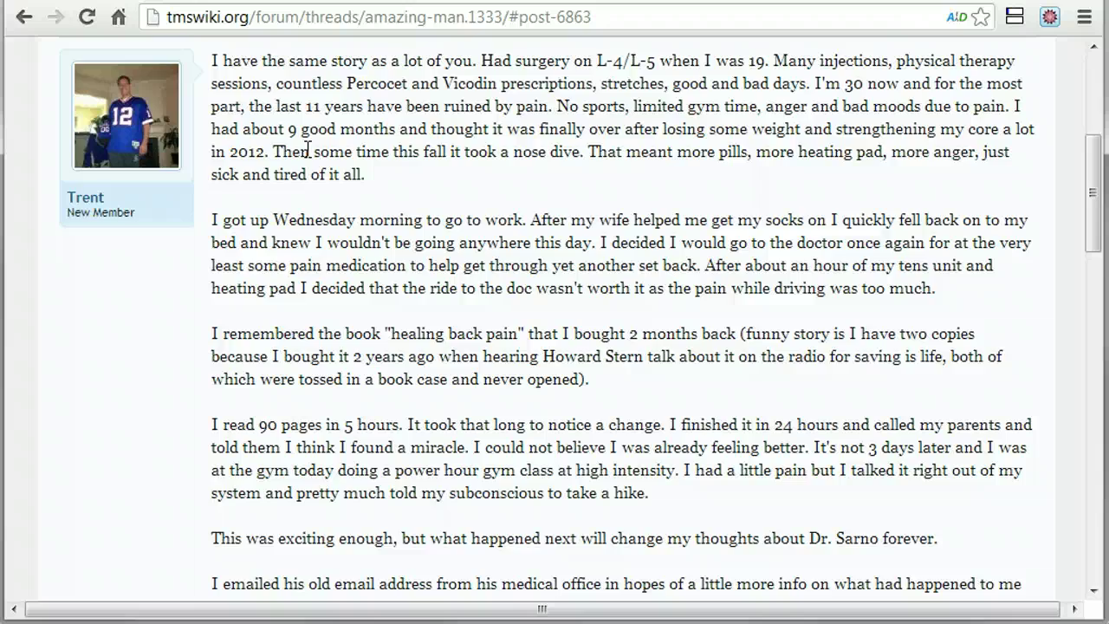
{"action": "scroll", "coordinate": [308, 152], "scroll_direction": "down", "scroll_amount": 15}
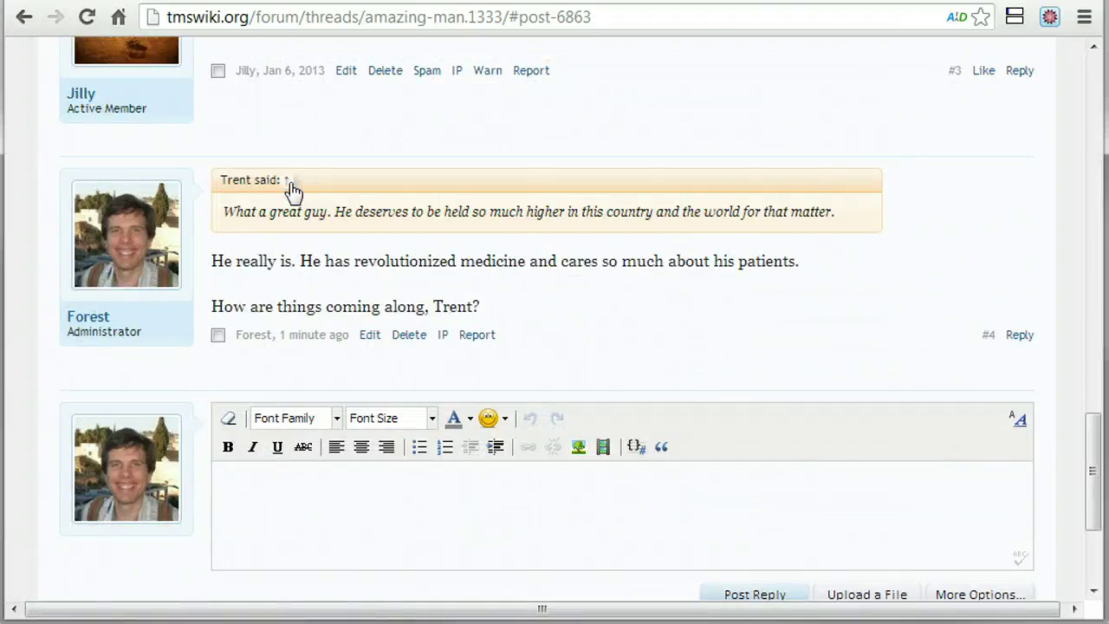
{"action": "left_click", "coordinate": [288, 180]}
{"action": "scroll", "coordinate": [290, 182], "scroll_direction": "down", "scroll_amount": 6}
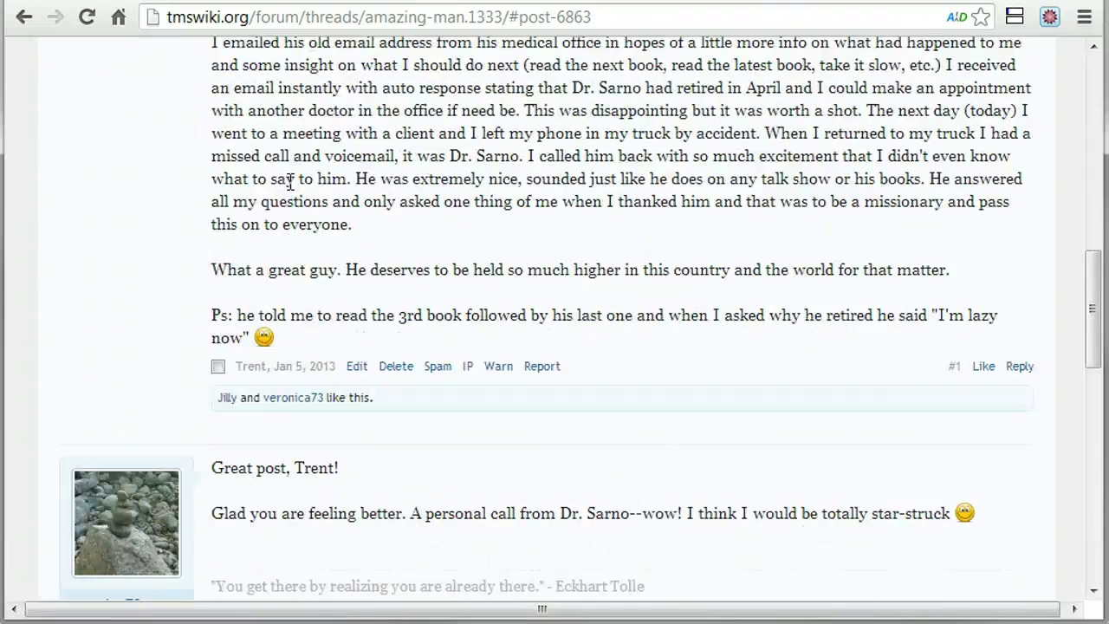
{"action": "scroll", "coordinate": [290, 182], "scroll_direction": "down", "scroll_amount": 5}
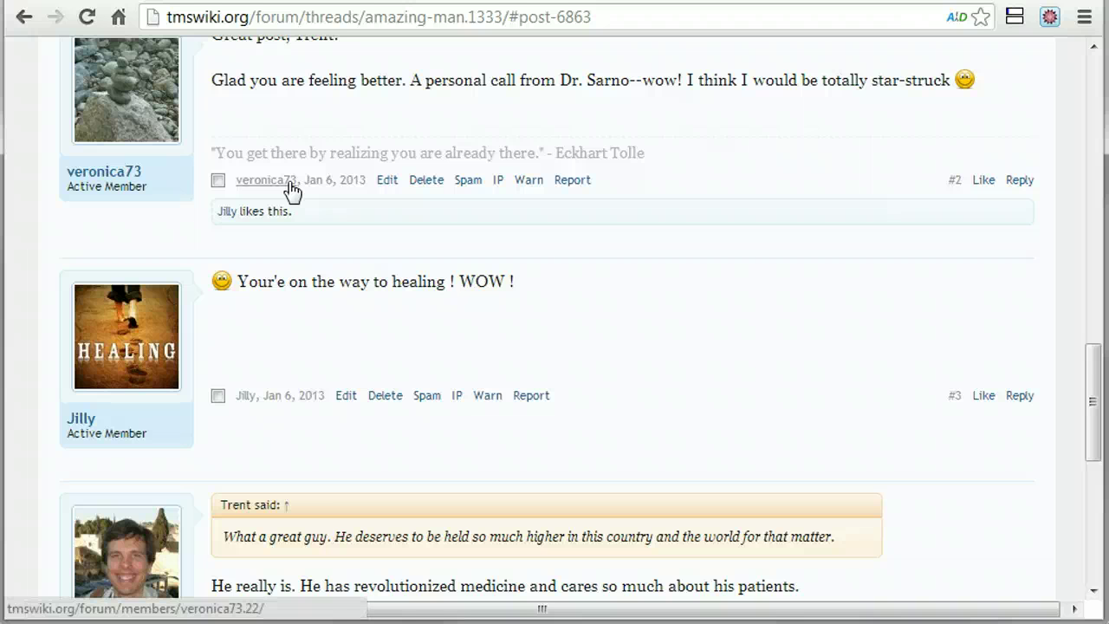